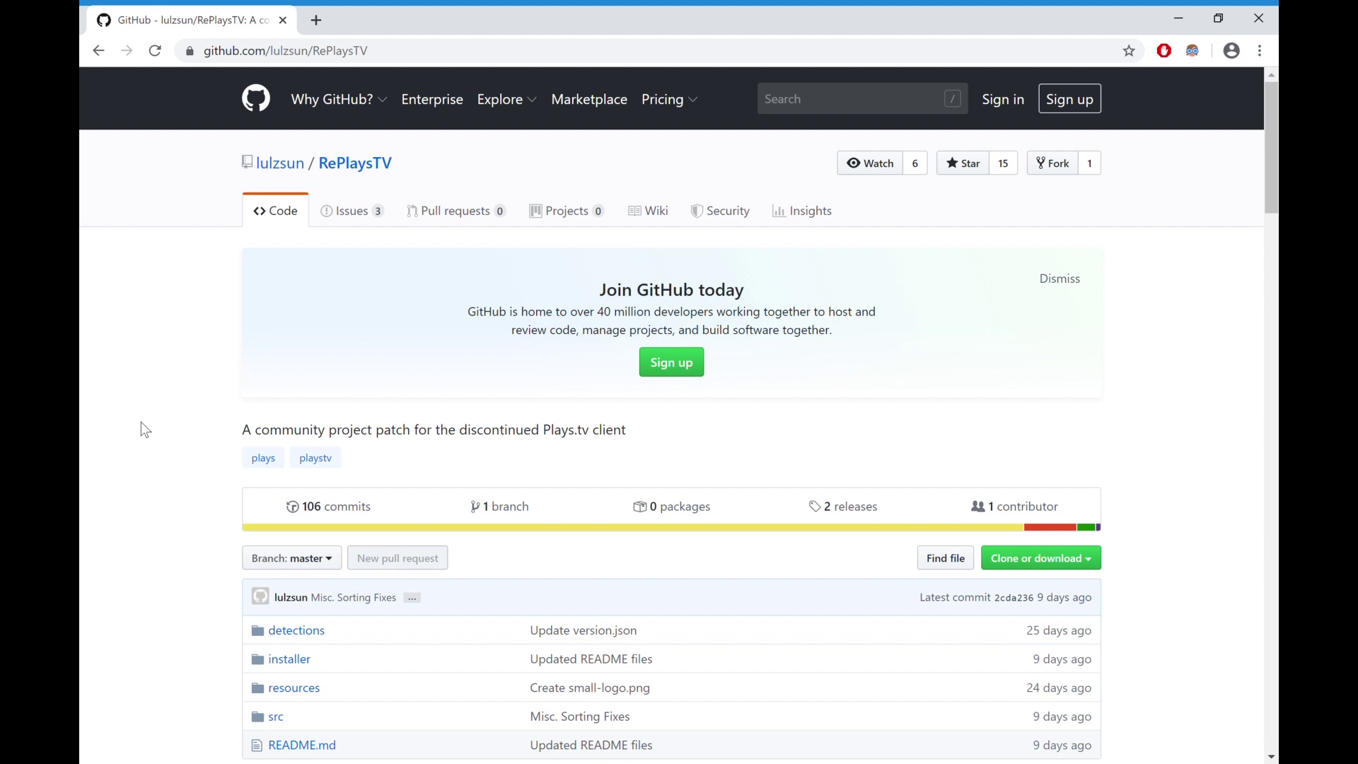
Scroll the RePlaysTV README down to its Installation section
{"action": "scroll", "coordinate": [141, 423], "scroll_direction": "down", "scroll_amount": 2}
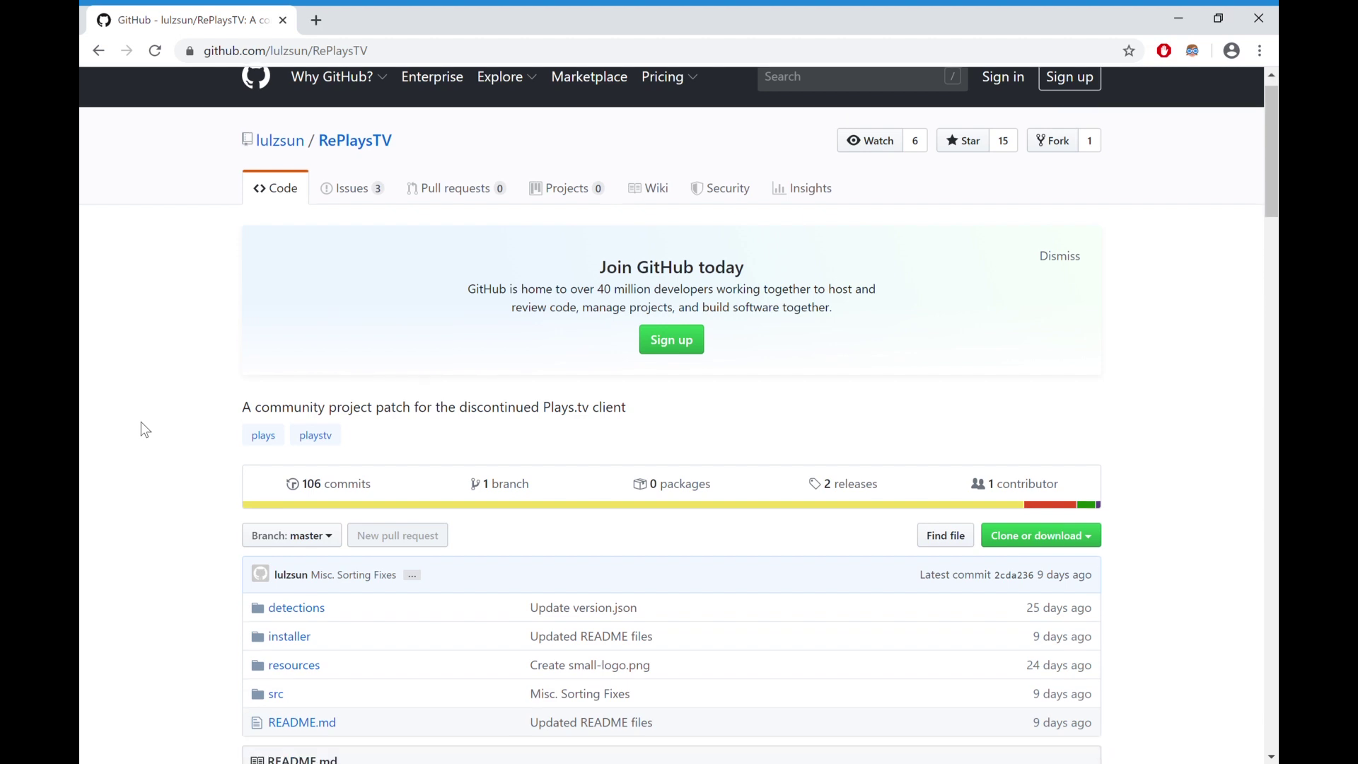
{"action": "scroll", "coordinate": [141, 423], "scroll_direction": "down", "scroll_amount": 5}
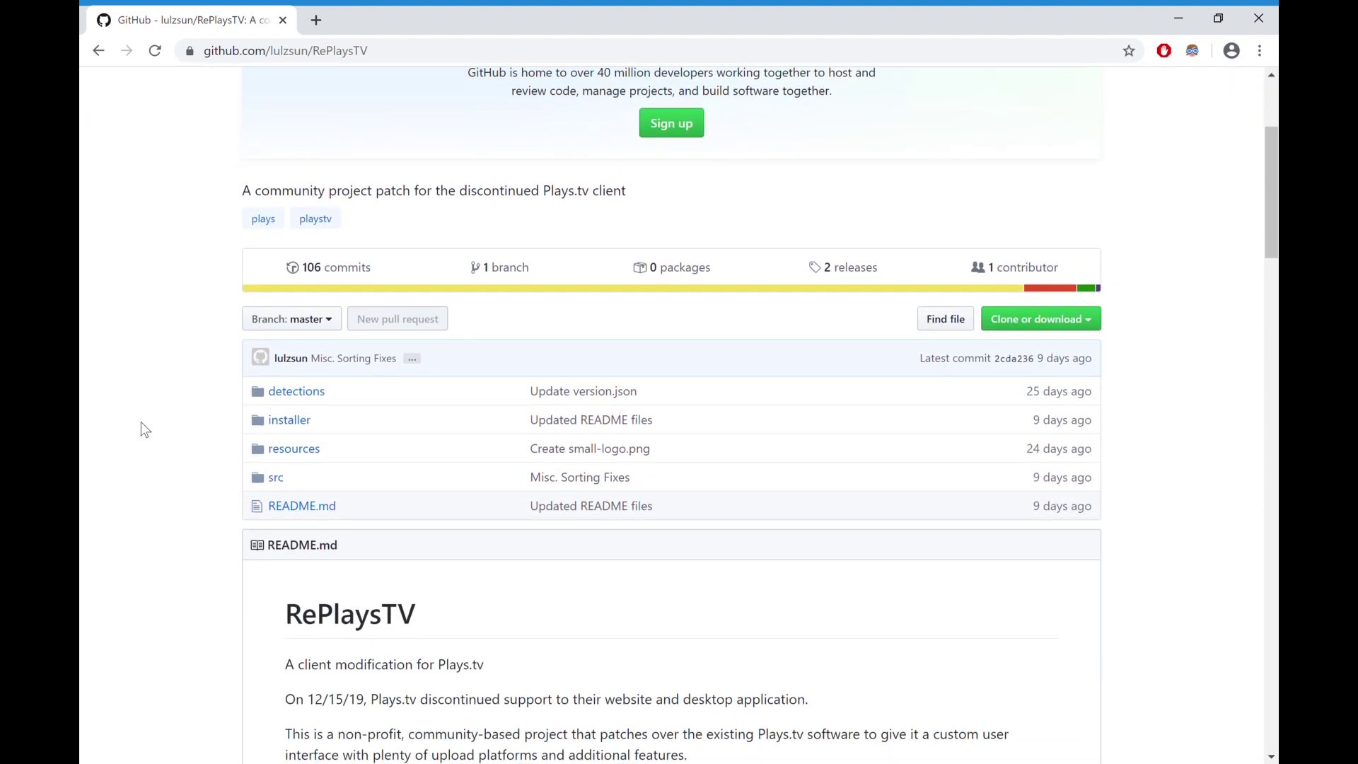
{"action": "scroll", "coordinate": [141, 423], "scroll_direction": "down", "scroll_amount": 4}
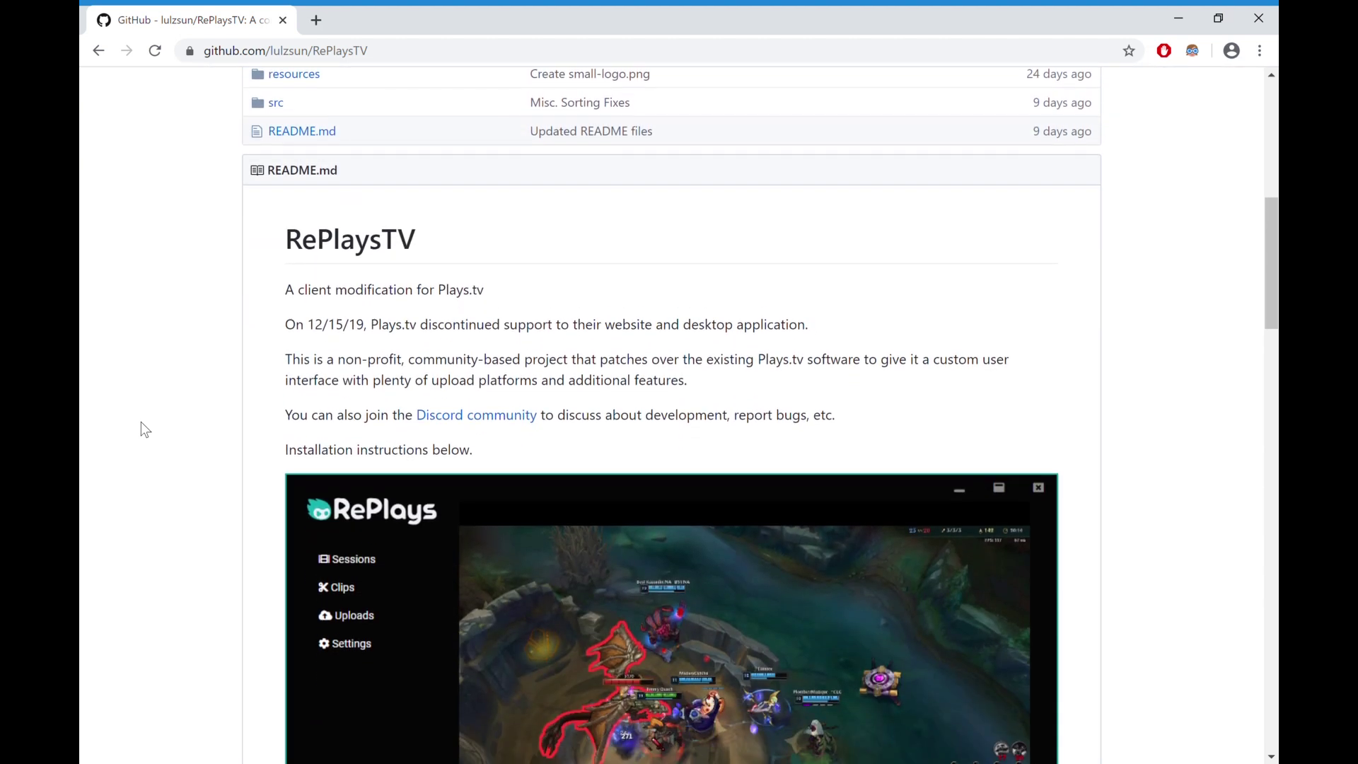
{"action": "scroll", "coordinate": [141, 423], "scroll_direction": "down", "scroll_amount": 1}
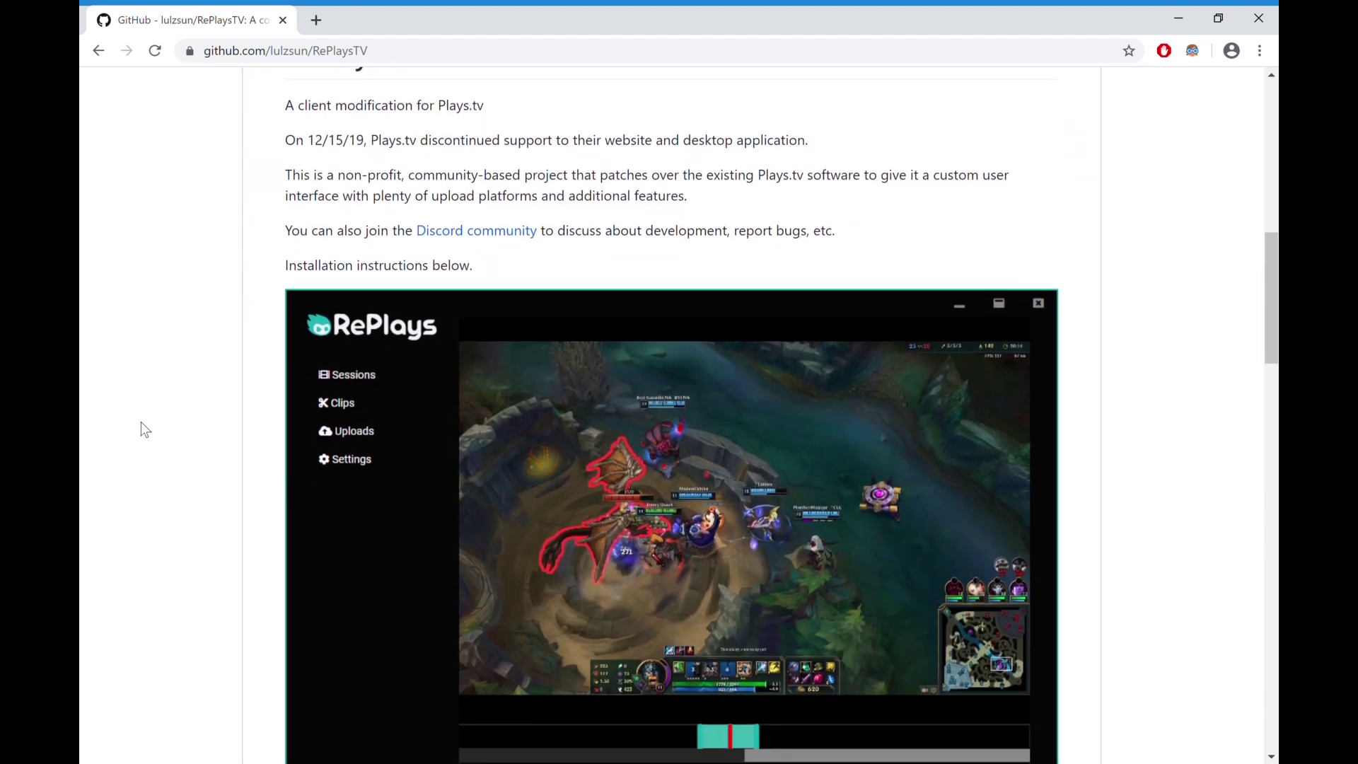
{"action": "scroll", "coordinate": [113, 406], "scroll_direction": "down", "scroll_amount": 9}
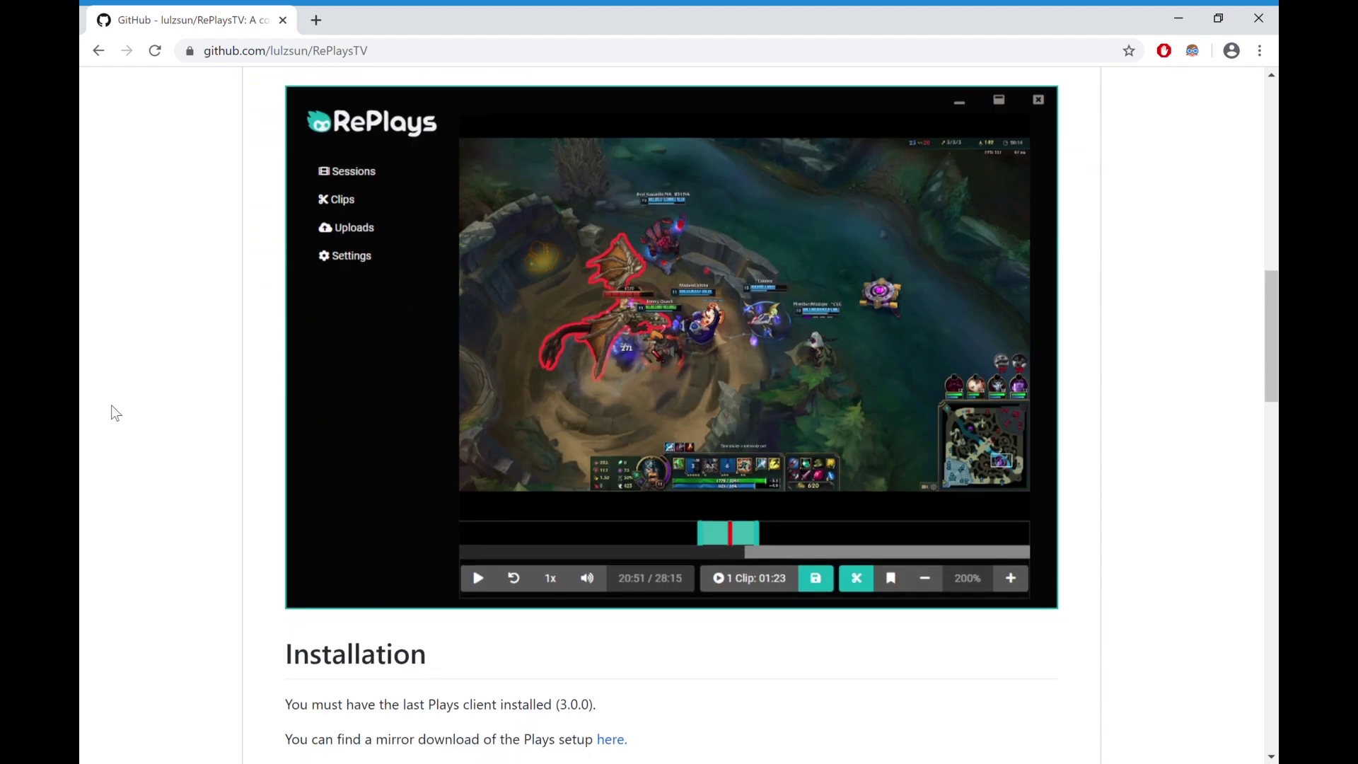
{"action": "scroll", "coordinate": [117, 393], "scroll_direction": "down", "scroll_amount": 2}
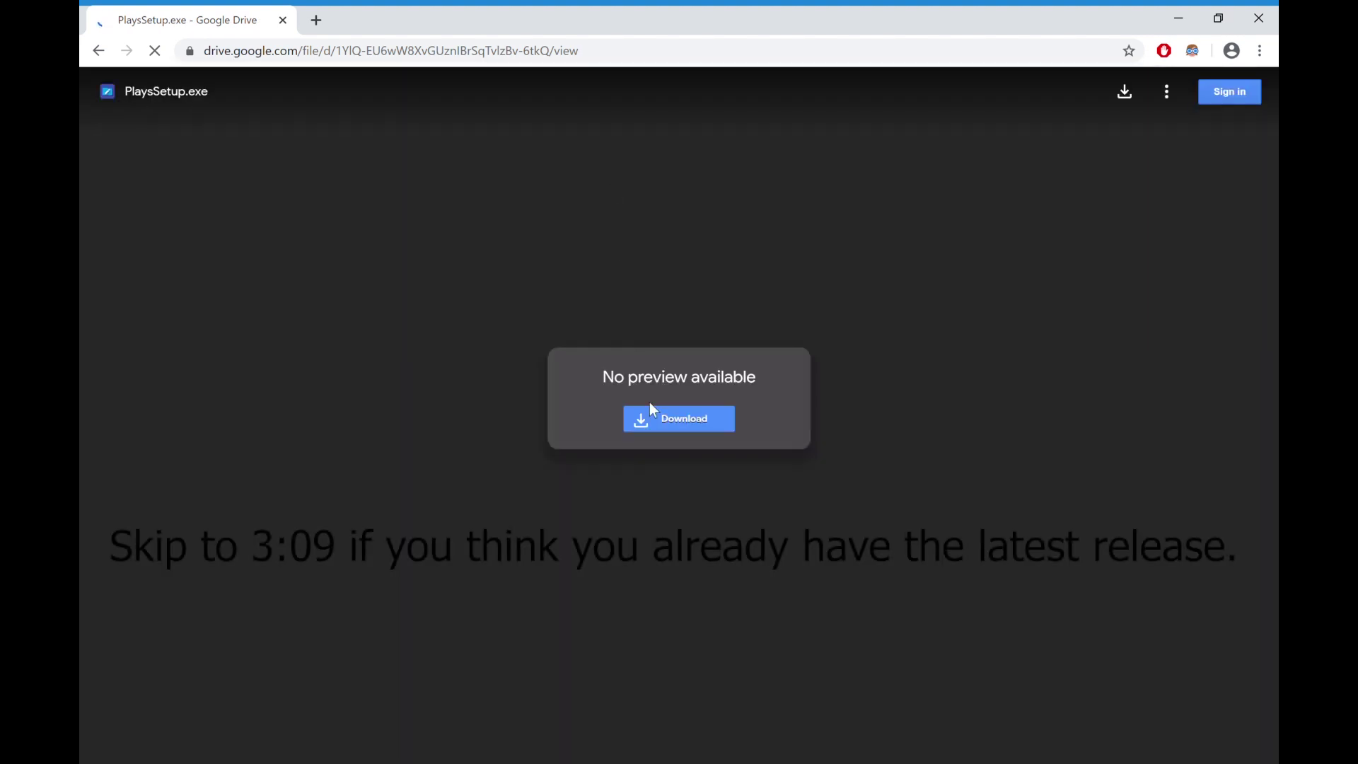
Download PlaysSetup.exe from Google Drive despite the too-large-to-scan warning, then open the installer
{"action": "left_click", "coordinate": [663, 424]}
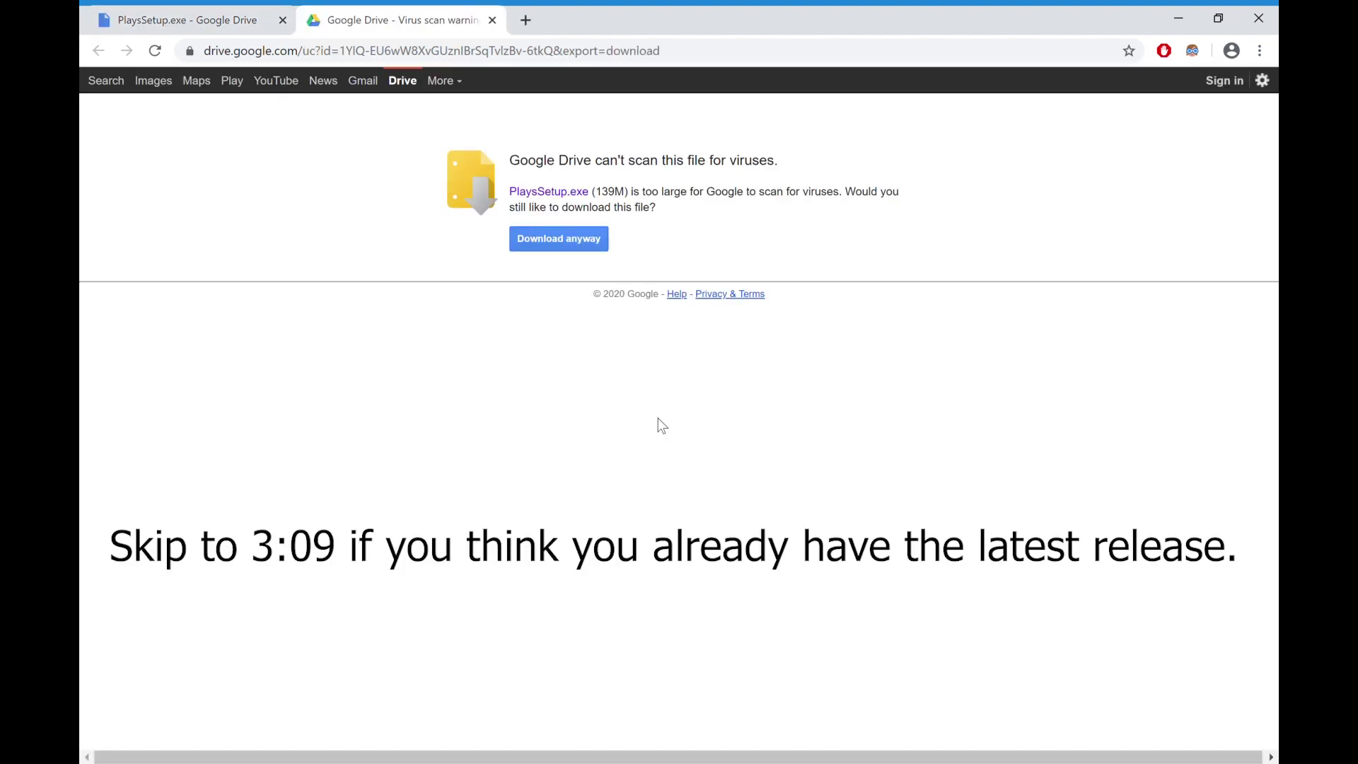
{"action": "left_click", "coordinate": [556, 249]}
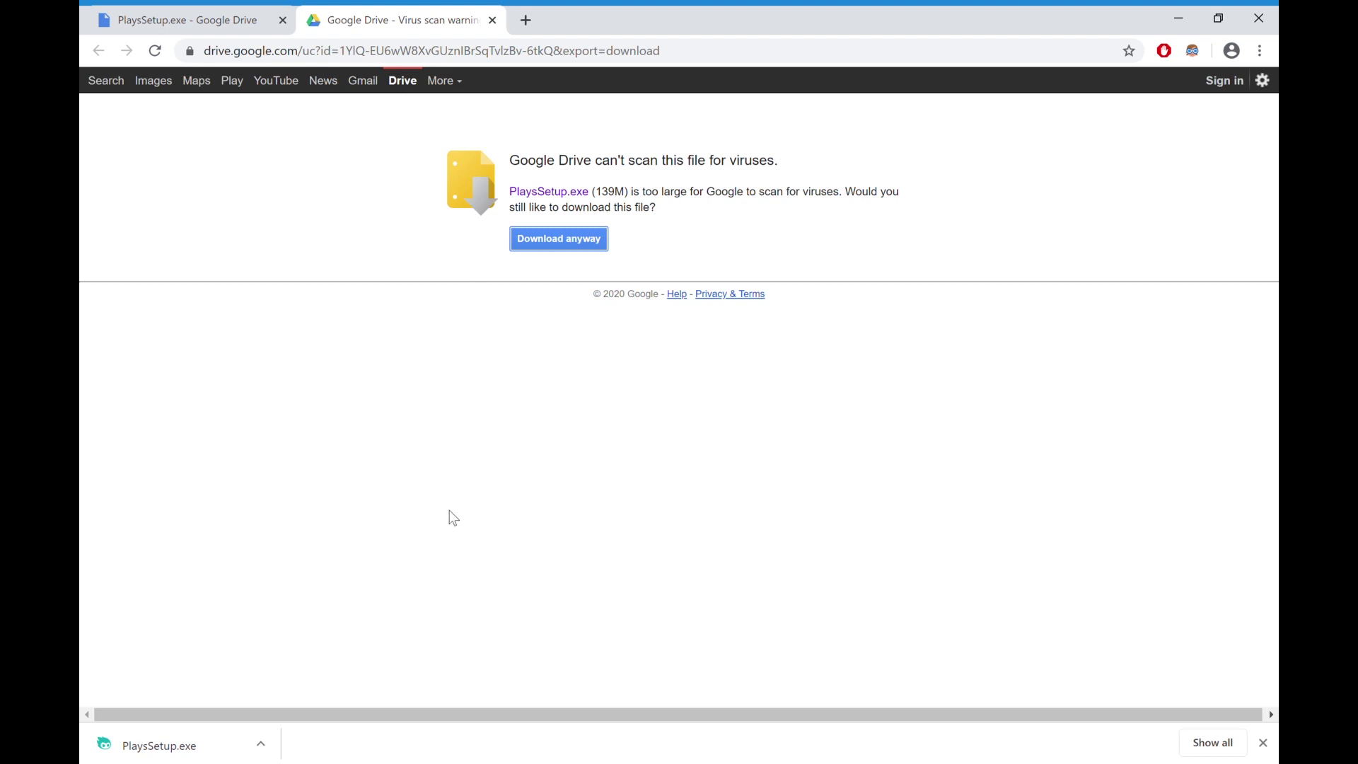
{"action": "left_click", "coordinate": [159, 745]}
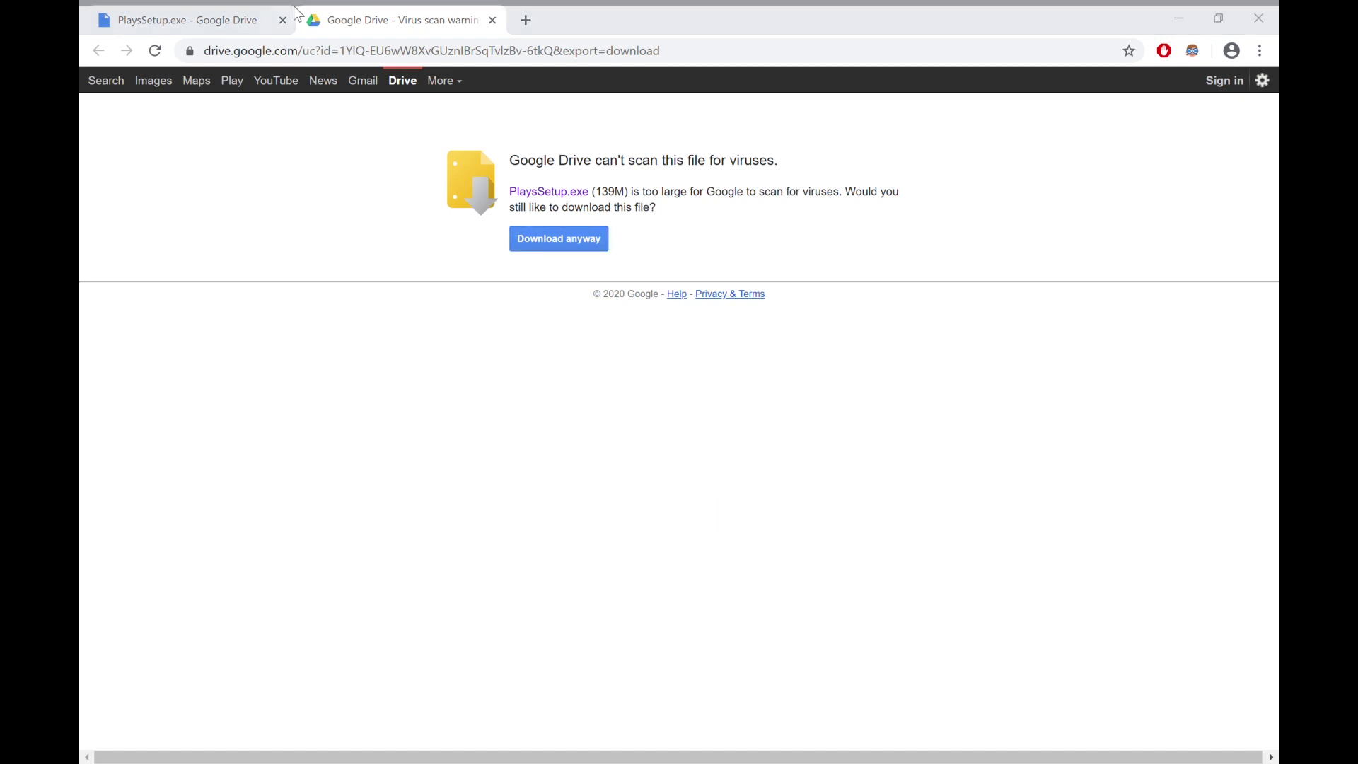
Go back to the first tab, 'PlaysSetup.exe - Google Drive'
{"action": "left_click", "coordinate": [212, 13]}
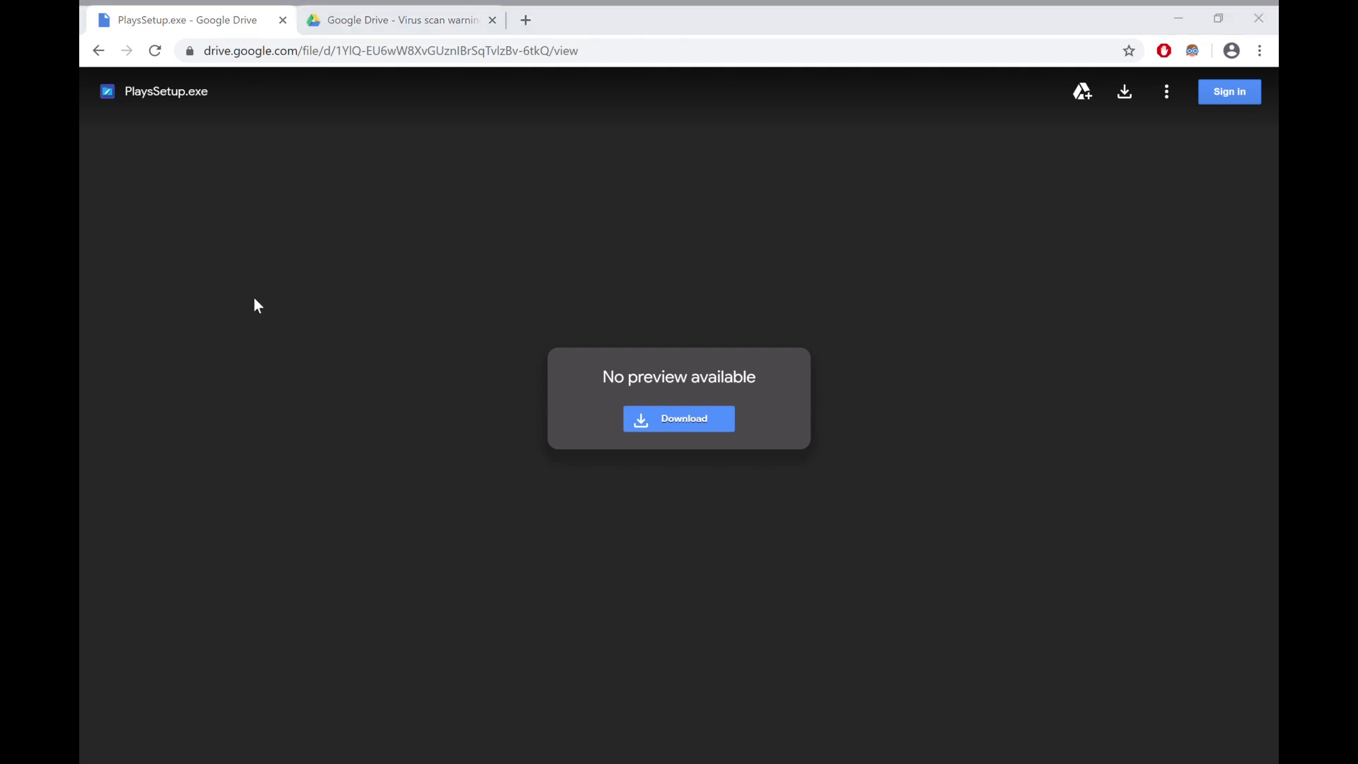
Return to the RePlaysTV repository, close the Drive tabs, and open the latest release page
{"action": "left_click", "coordinate": [99, 50]}
{"action": "left_click", "coordinate": [377, 14]}
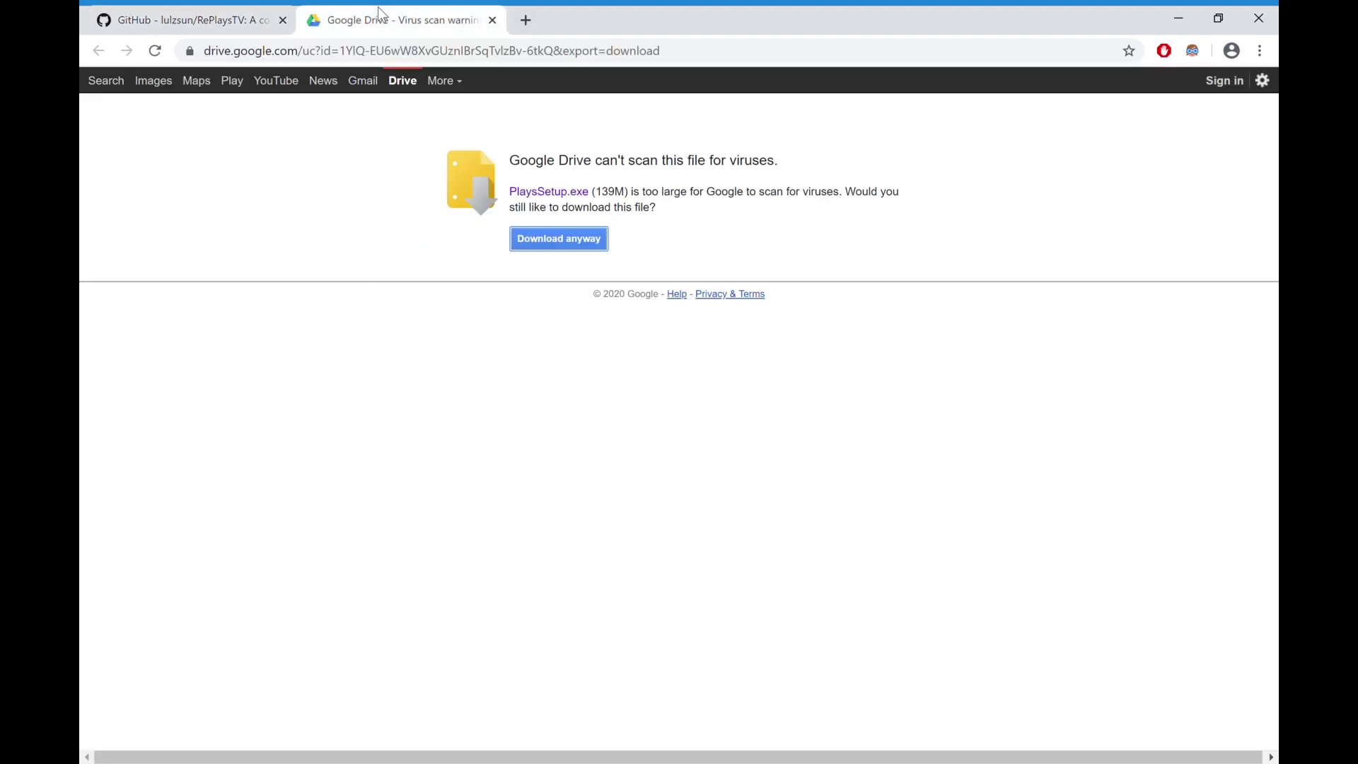
{"action": "left_click", "coordinate": [493, 19]}
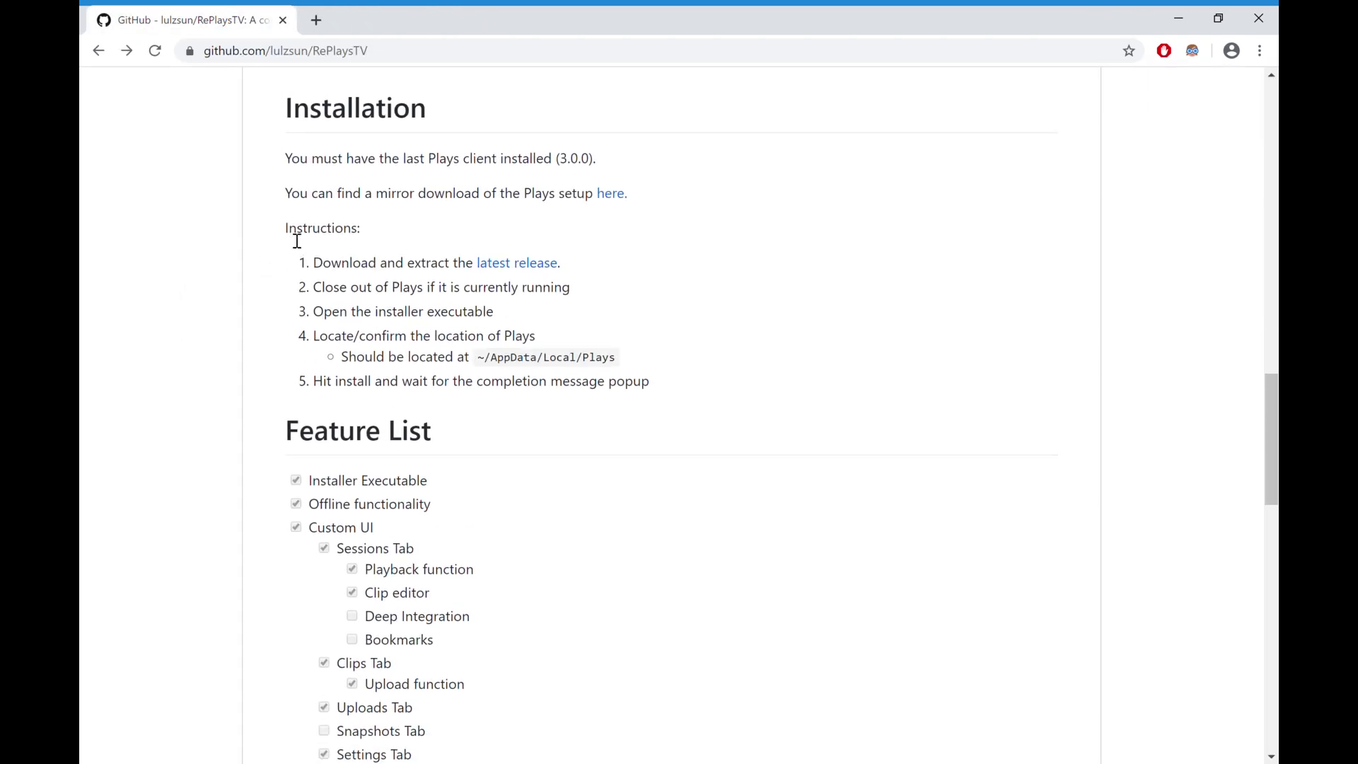
{"action": "left_click_drag", "start_coordinate": [297, 241], "coordinate": [585, 261]}
{"action": "left_click", "coordinate": [542, 298]}
{"action": "left_click", "coordinate": [530, 274]}
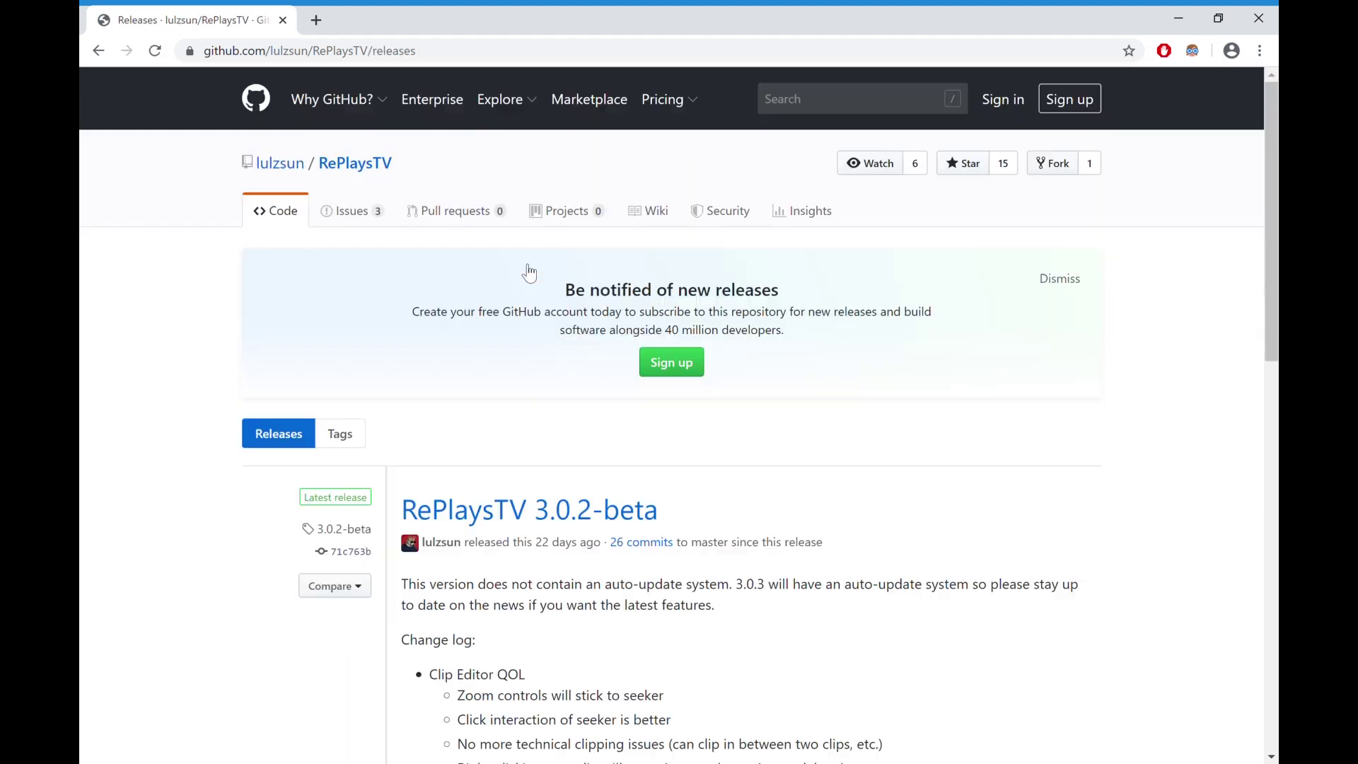
Download RePlaysTV-3.0.2-beta.7z from the release's Assets list
{"action": "scroll", "coordinate": [555, 608], "scroll_direction": "down", "scroll_amount": 3}
{"action": "scroll", "coordinate": [553, 648], "scroll_direction": "down", "scroll_amount": 1}
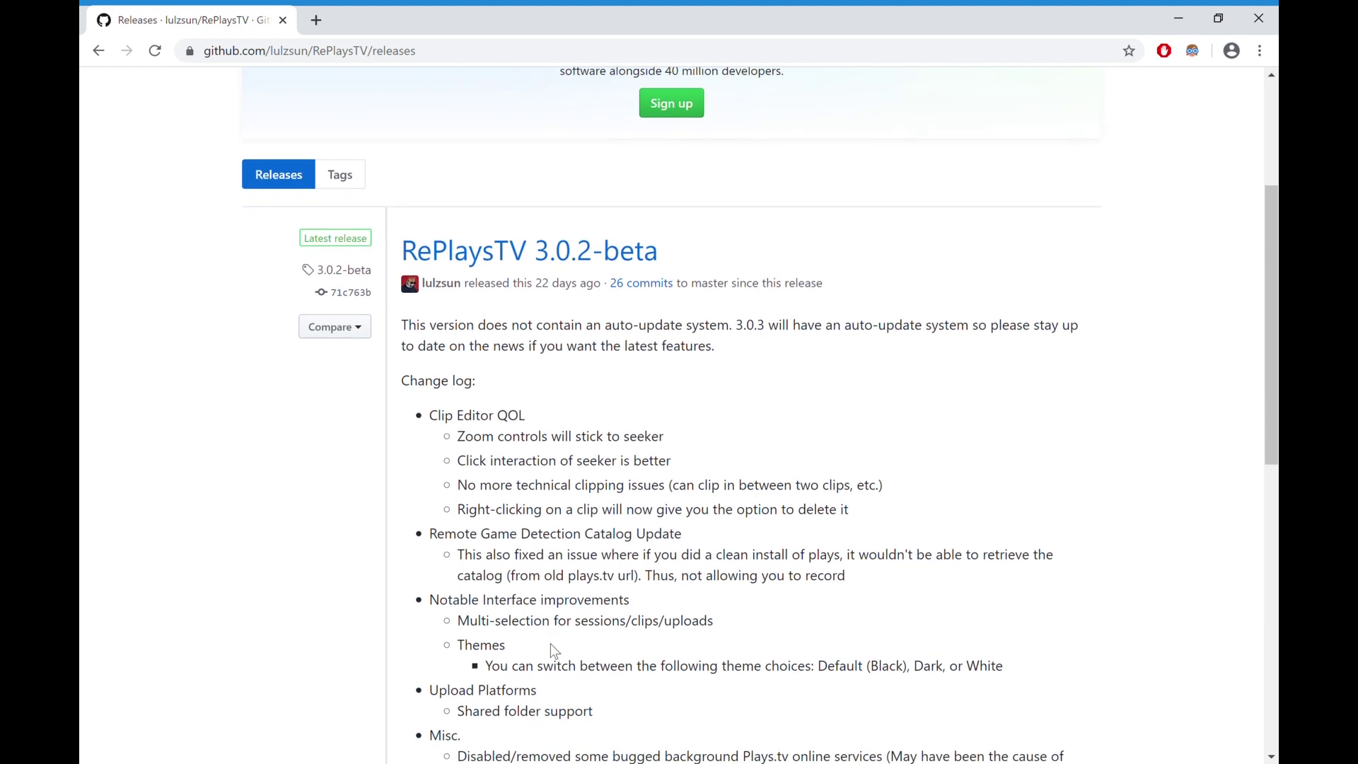
{"action": "scroll", "coordinate": [555, 651], "scroll_direction": "down", "scroll_amount": 1}
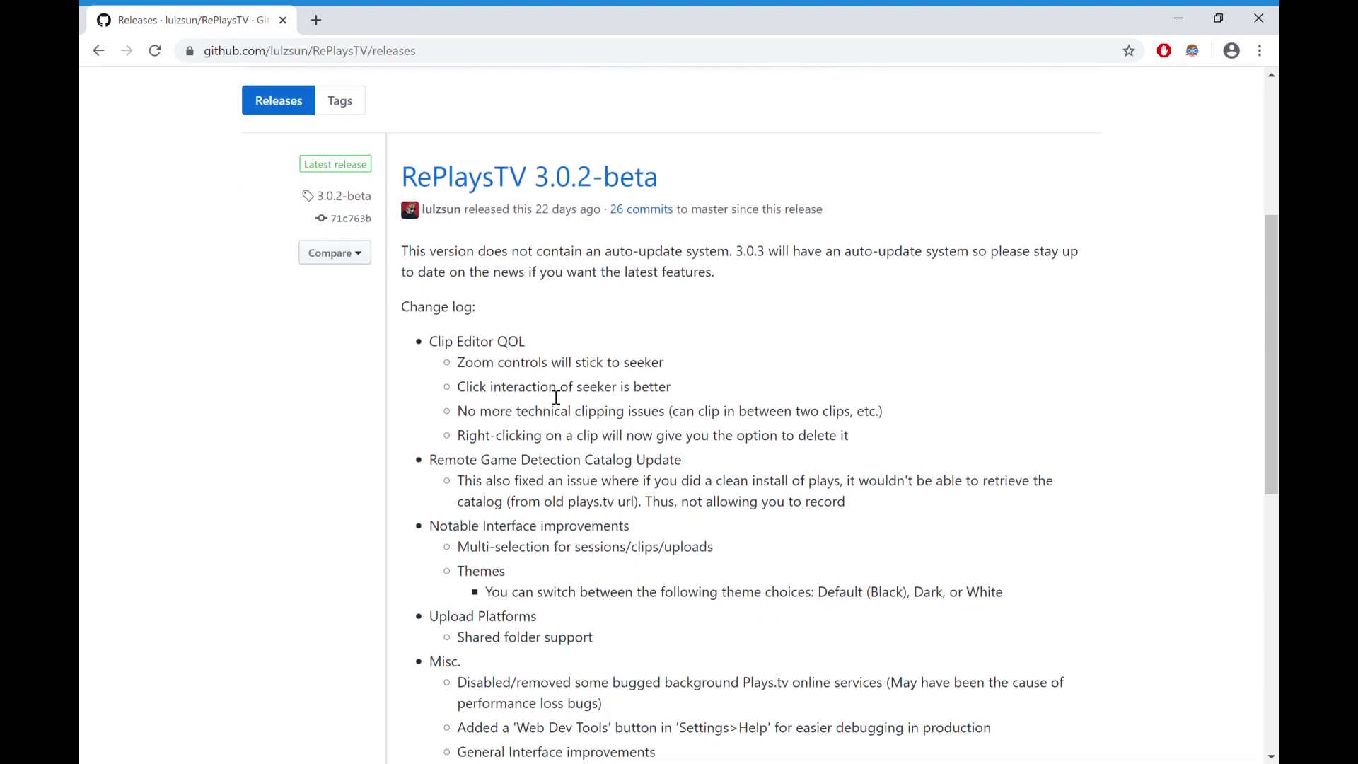
{"action": "scroll", "coordinate": [605, 407], "scroll_direction": "down", "scroll_amount": 1}
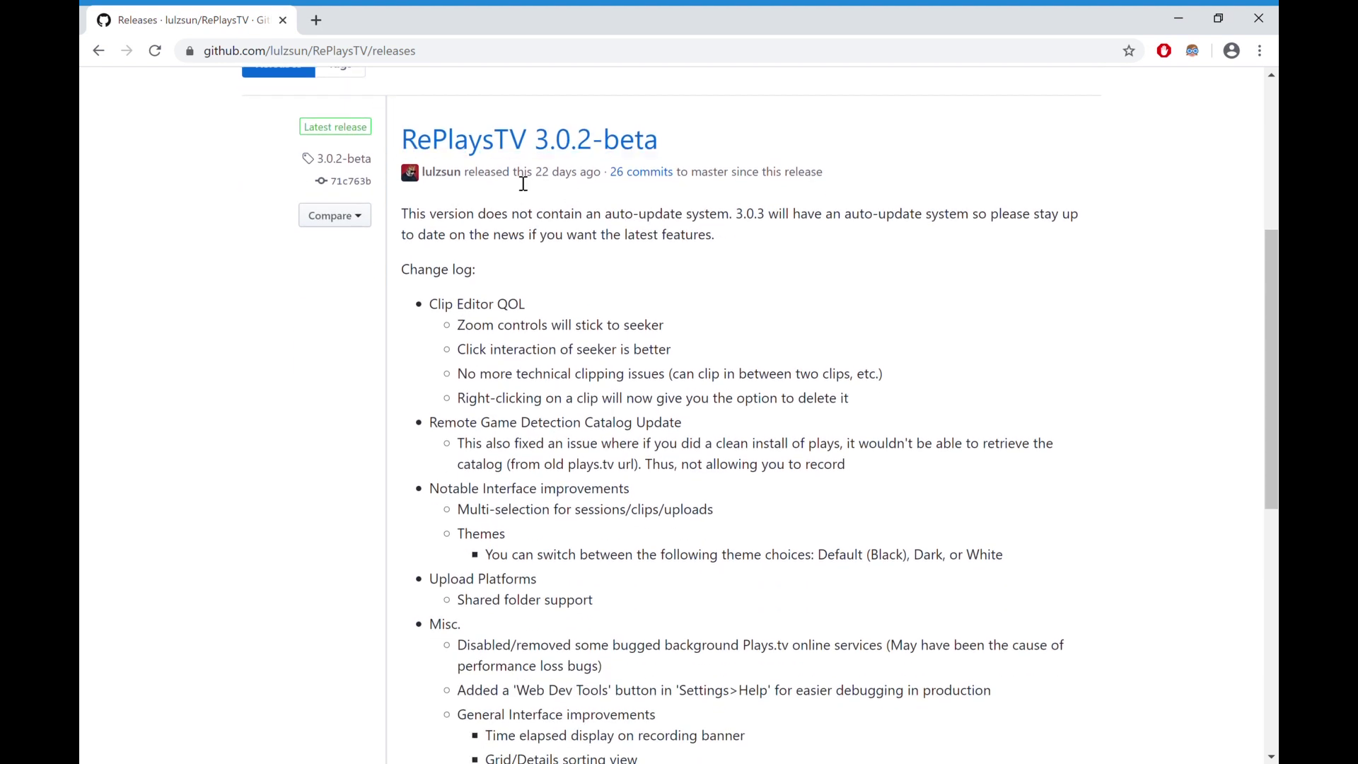
{"action": "scroll", "coordinate": [749, 403], "scroll_direction": "up", "scroll_amount": 2}
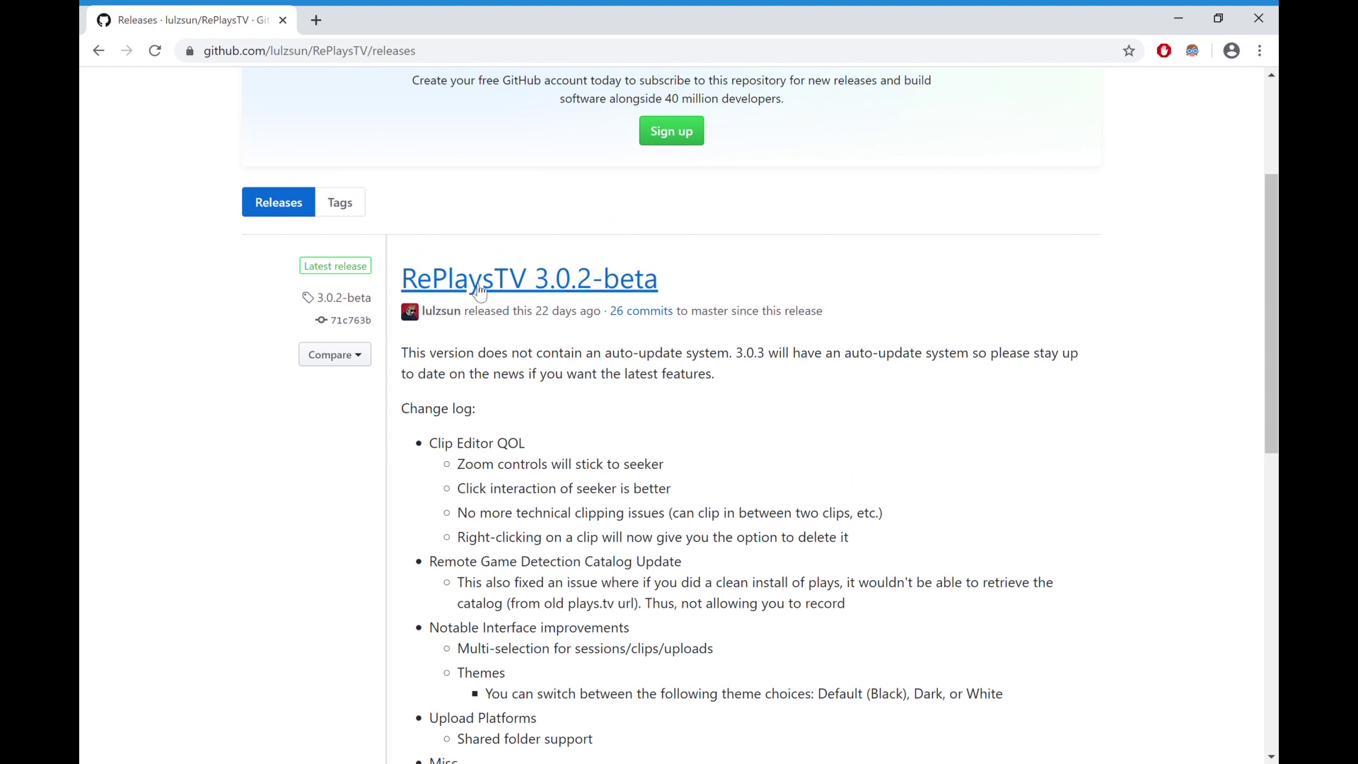
{"action": "scroll", "coordinate": [602, 467], "scroll_direction": "down", "scroll_amount": 8}
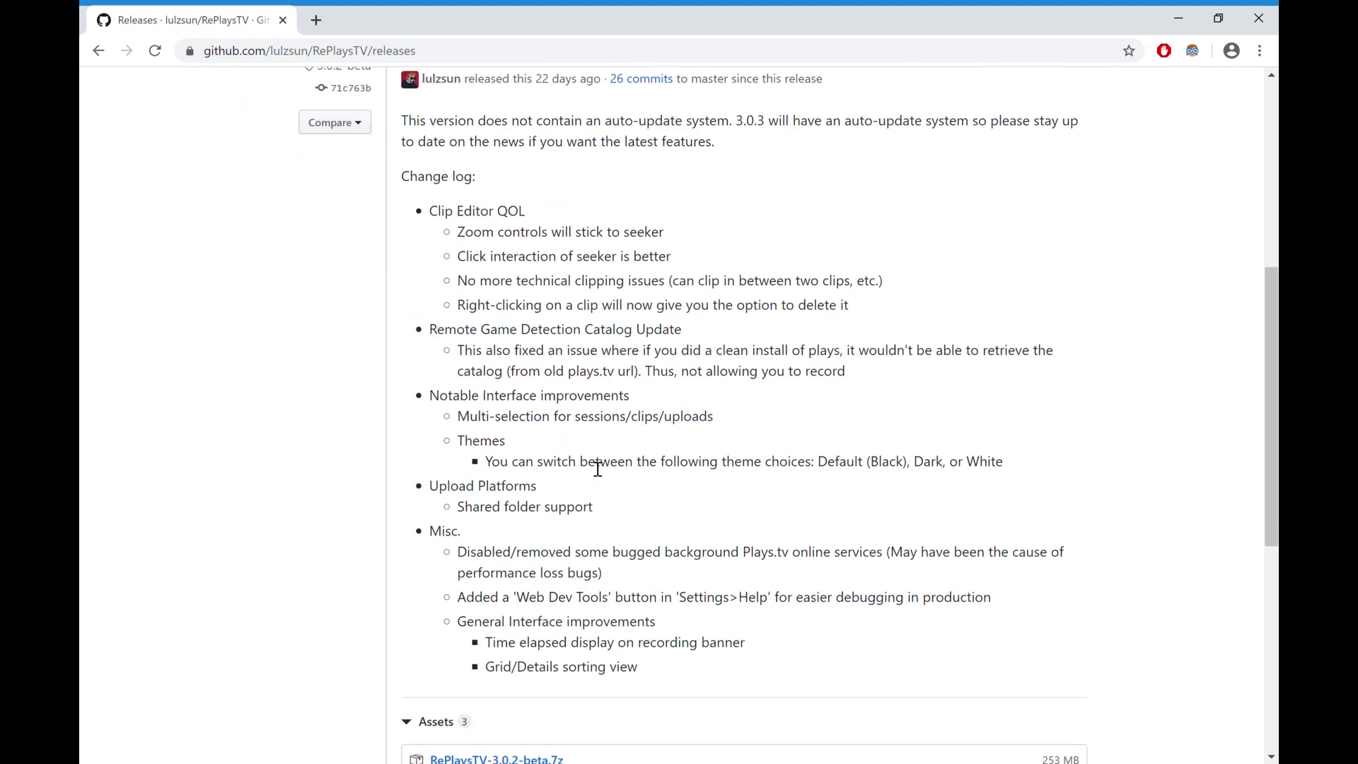
{"action": "left_click", "coordinate": [539, 451]}
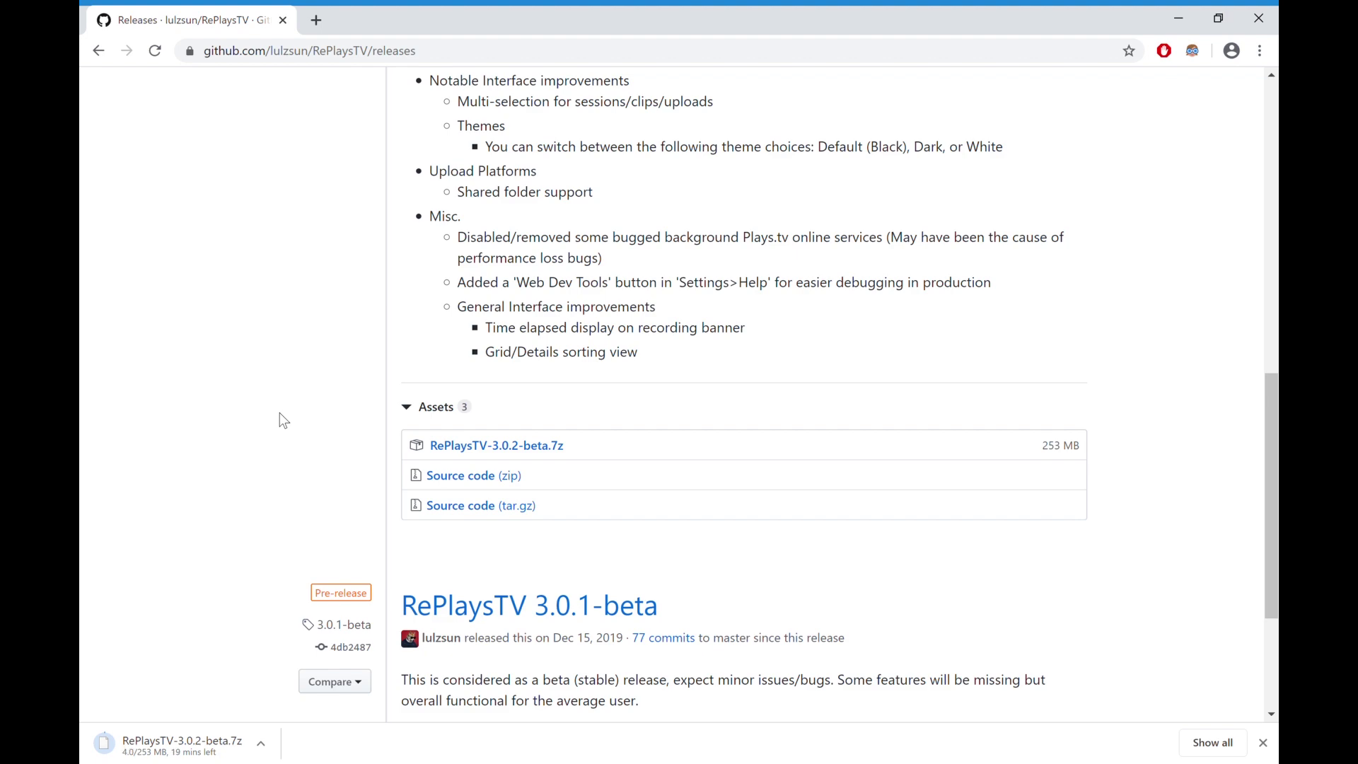
Bring up Chrome's Downloads list showing the RePlaysTV archive beside PlaysSetup.exe
{"action": "scroll", "coordinate": [279, 413], "scroll_direction": "up", "scroll_amount": 7}
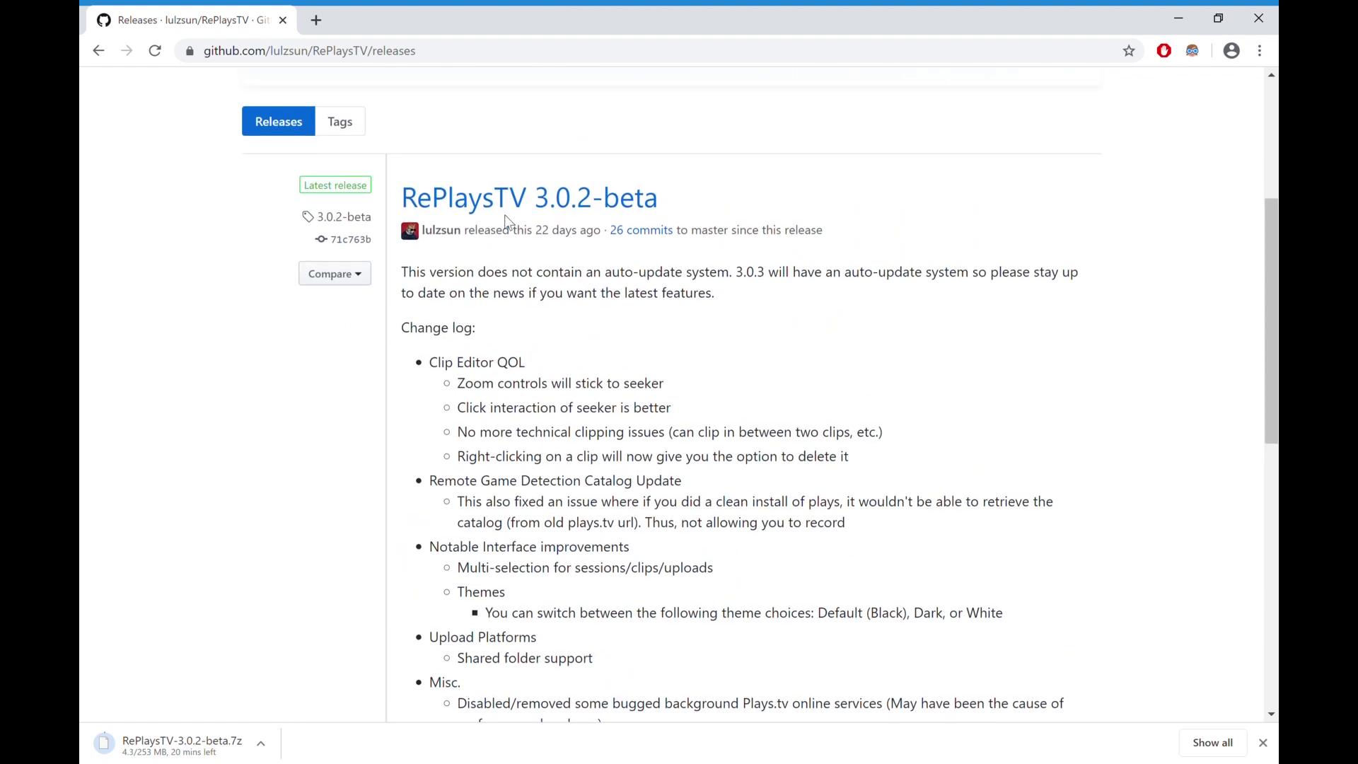
{"action": "scroll", "coordinate": [564, 388], "scroll_direction": "down", "scroll_amount": 9}
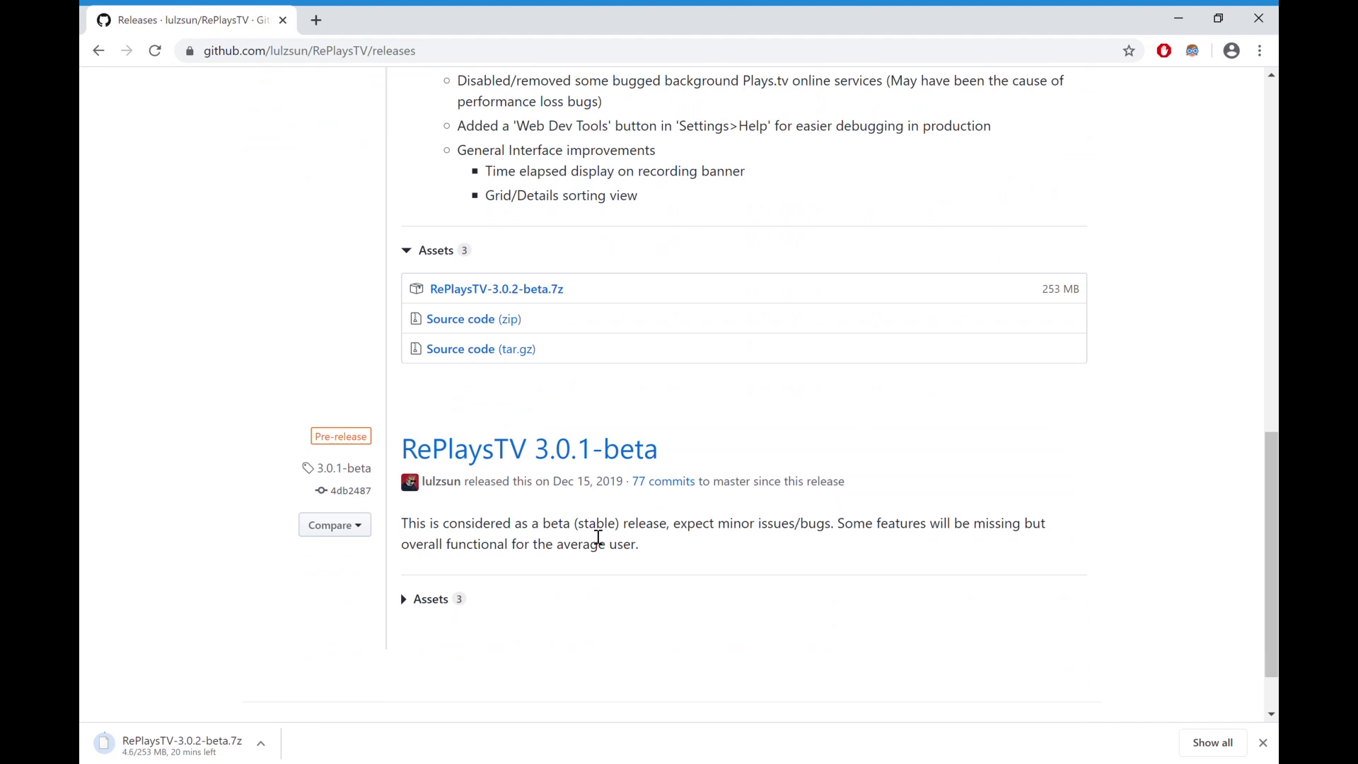
{"action": "scroll", "coordinate": [609, 470], "scroll_direction": "up", "scroll_amount": 8}
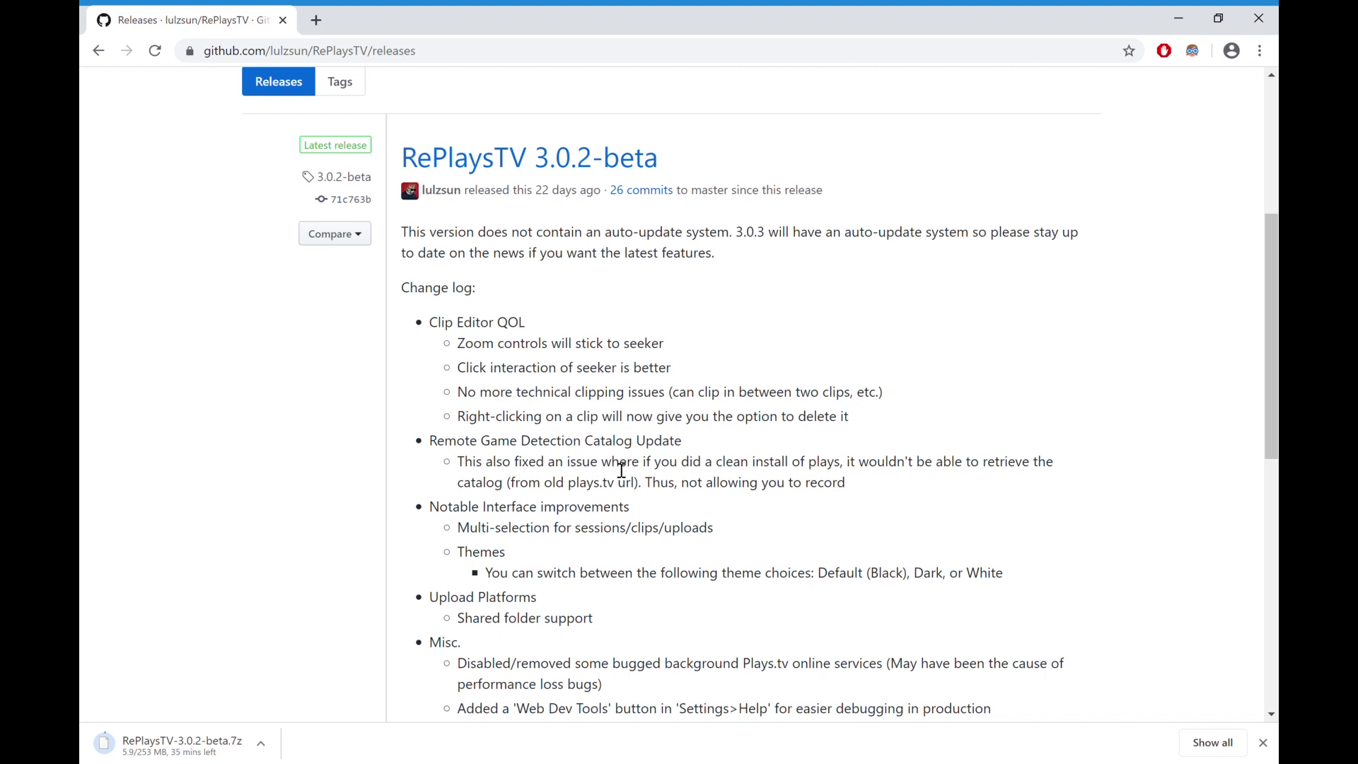
{"action": "key", "text": "ctrl+j"}
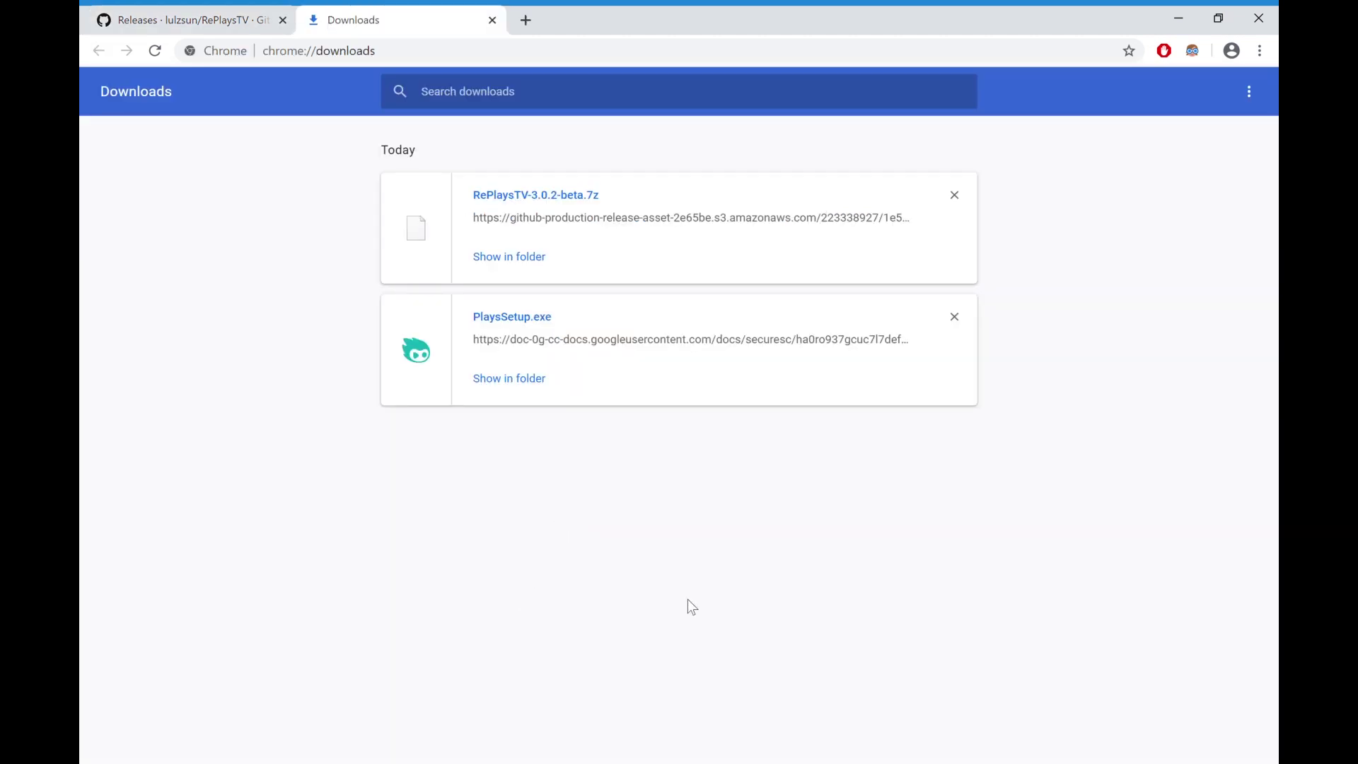
Try opening the downloaded RePlaysTV-3.0.2-beta.7z, then reveal it in its folder
{"action": "left_click", "coordinate": [552, 200]}
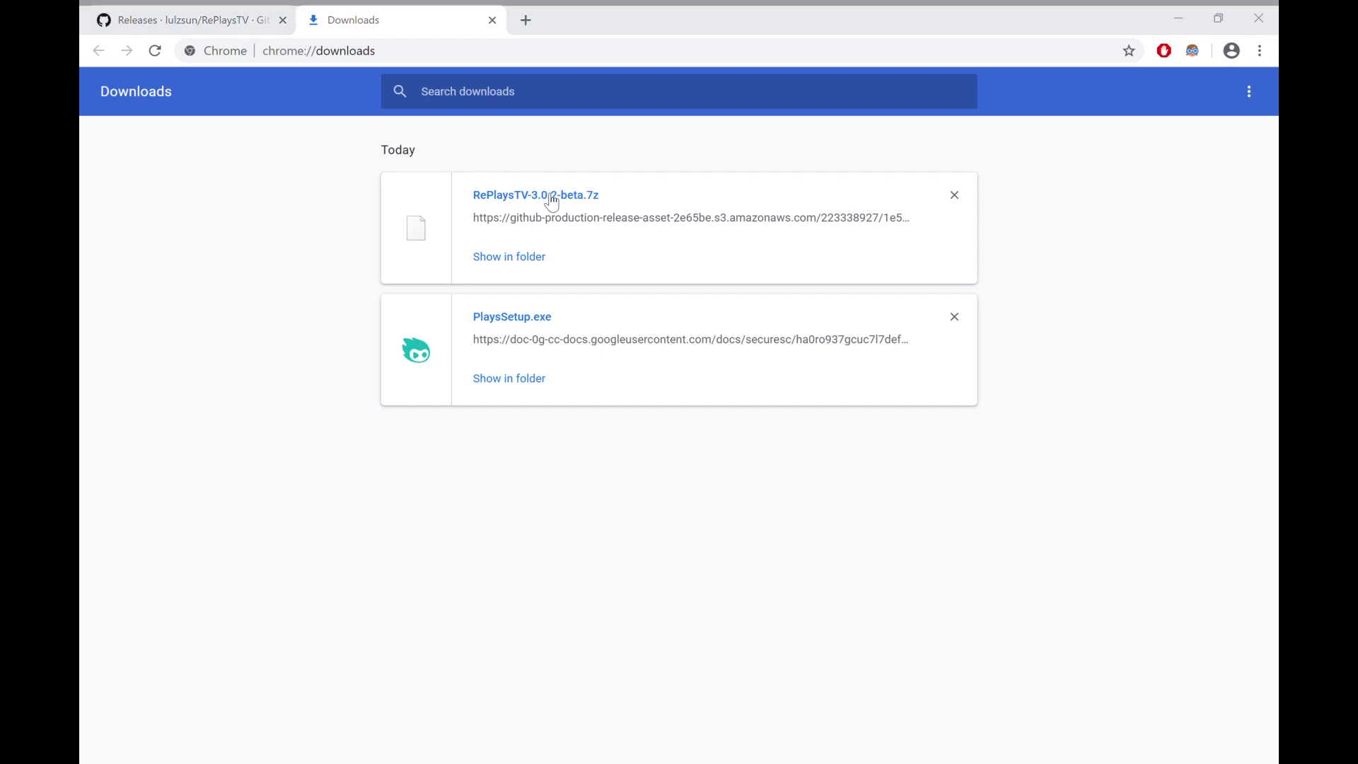
{"action": "left_click", "coordinate": [876, 410]}
{"action": "key", "text": "ctrl+shift+Tab"}
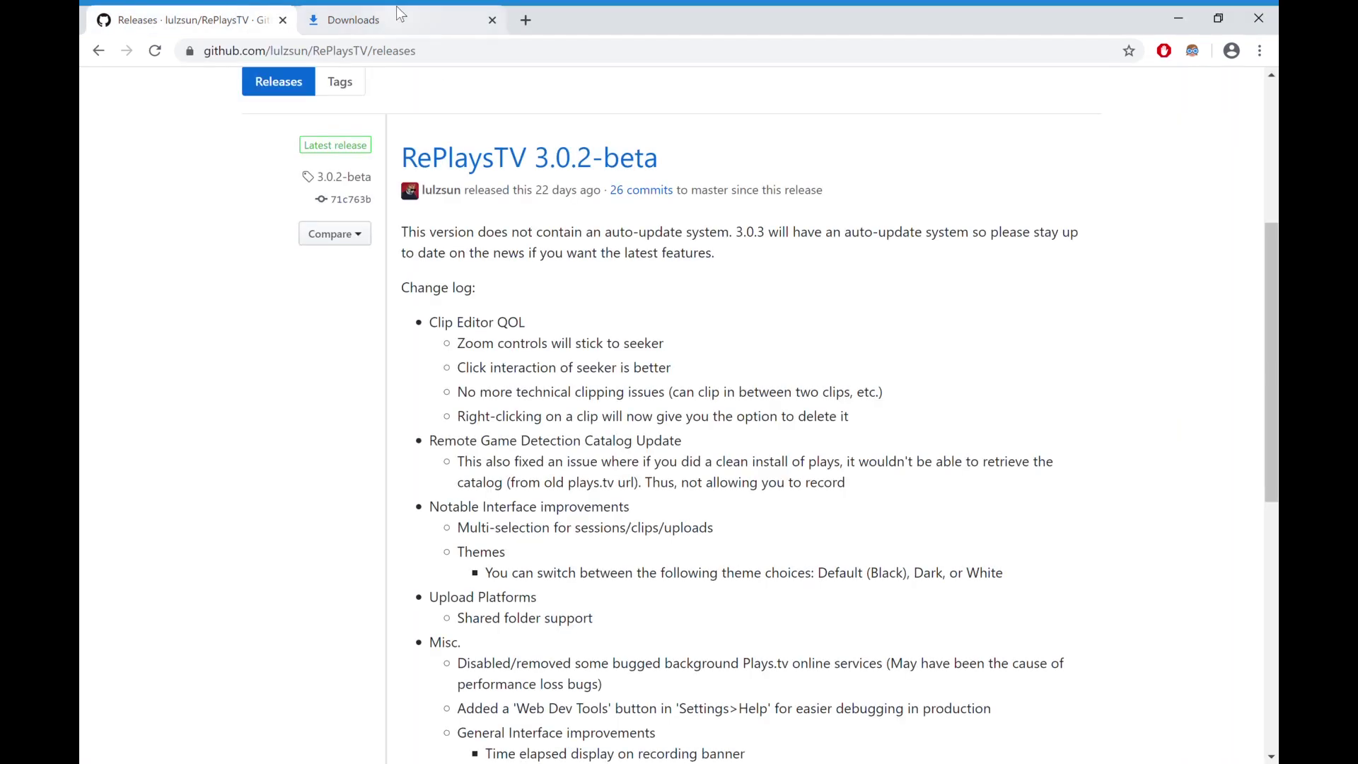
{"action": "key", "text": "ctrl+Tab"}
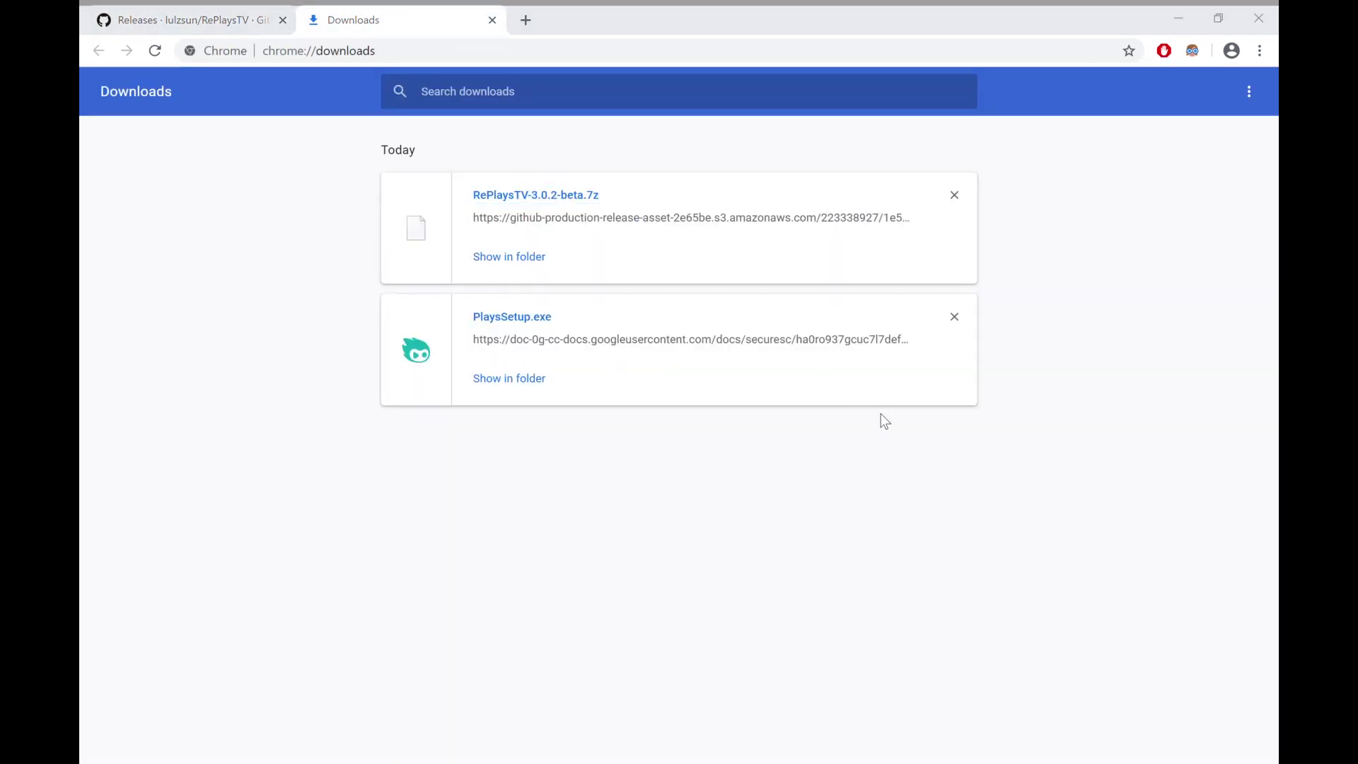
{"action": "left_click", "coordinate": [876, 401]}
{"action": "left_click", "coordinate": [493, 263]}
{"action": "key", "text": "ctrl+t"}
Search for 7zip, then download and launch the 64-bit 7-Zip 19.00 installer 7z1900-x64.exe
{"action": "type", "text": "7zip"}
{"action": "key", "text": "Return"}
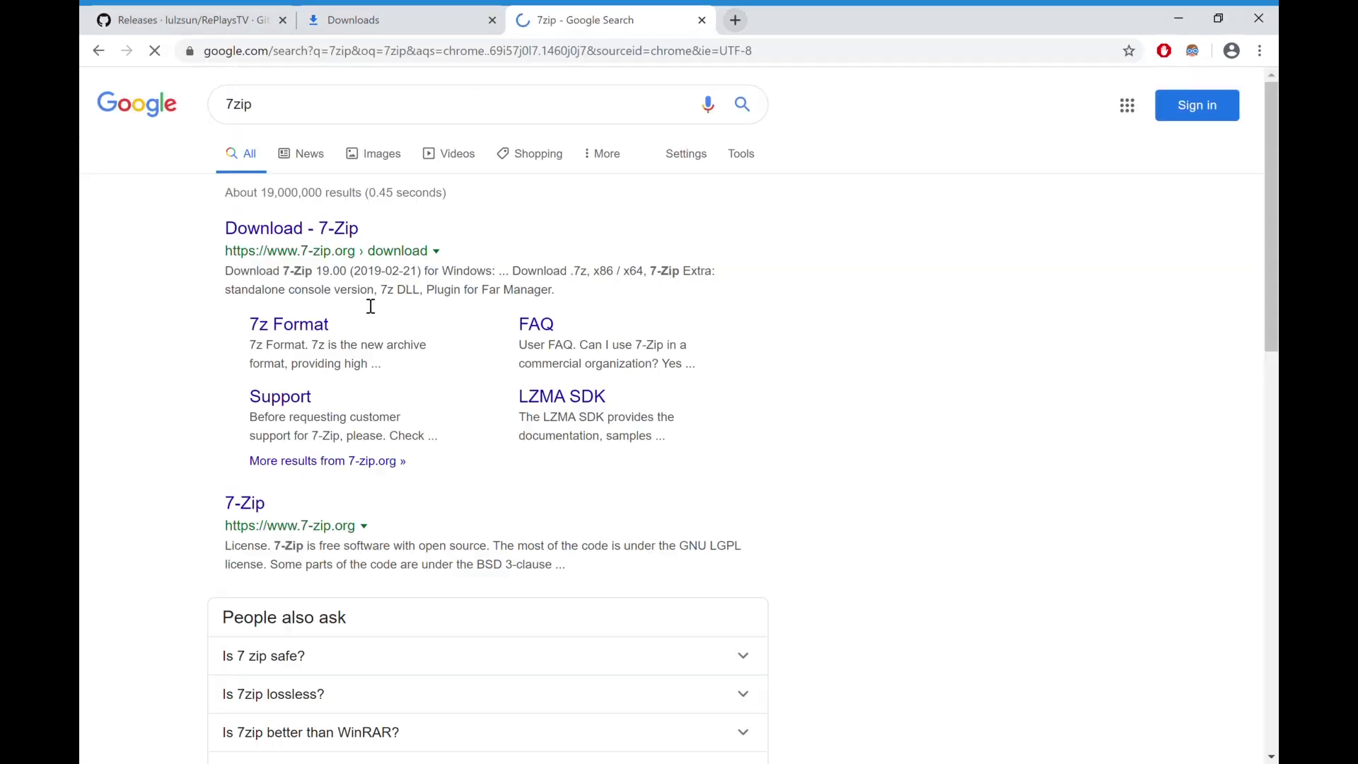
{"action": "left_click", "coordinate": [346, 230]}
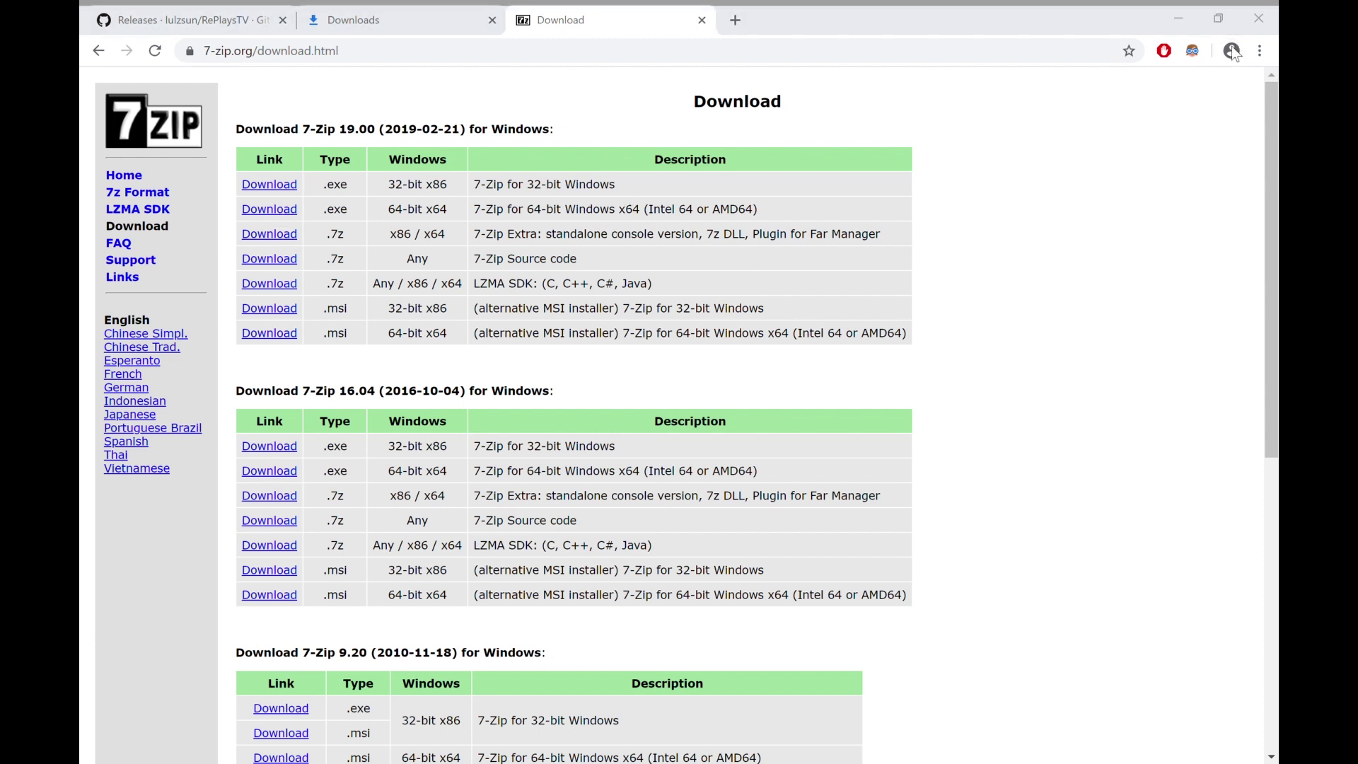
{"action": "left_click", "coordinate": [276, 212]}
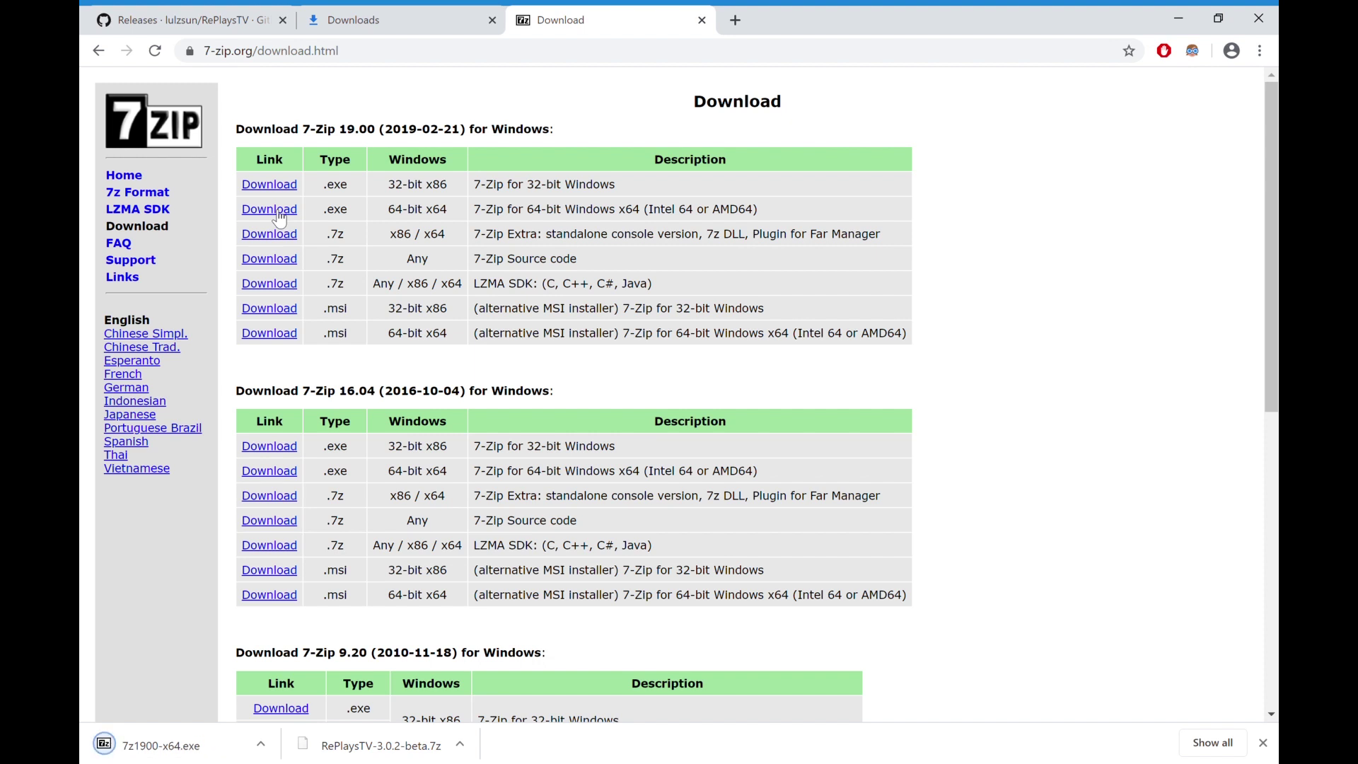
{"action": "left_click", "coordinate": [136, 744]}
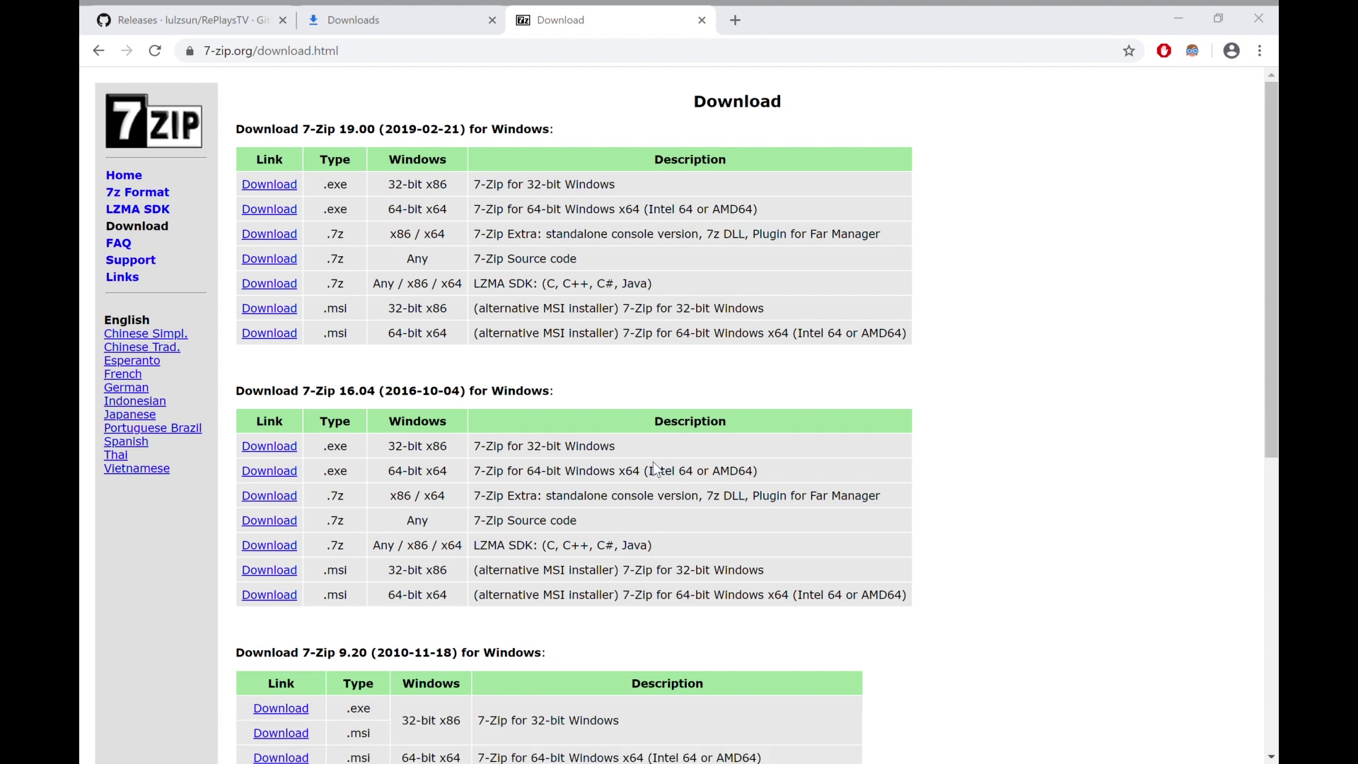
{"action": "key", "text": "ctrl+j"}
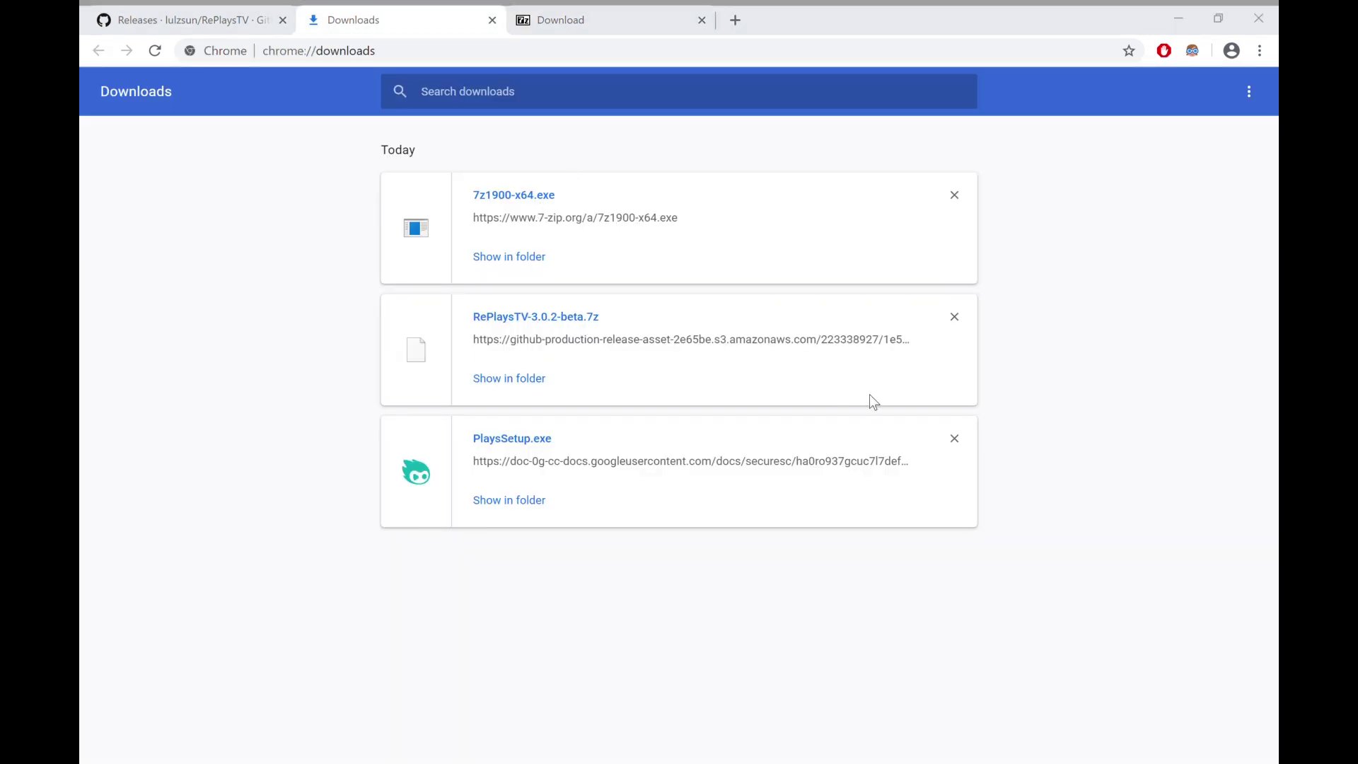
Reveal RePlaysTV-3.0.2-beta.7z in its folder from the Downloads list
{"action": "left_click", "coordinate": [521, 380]}
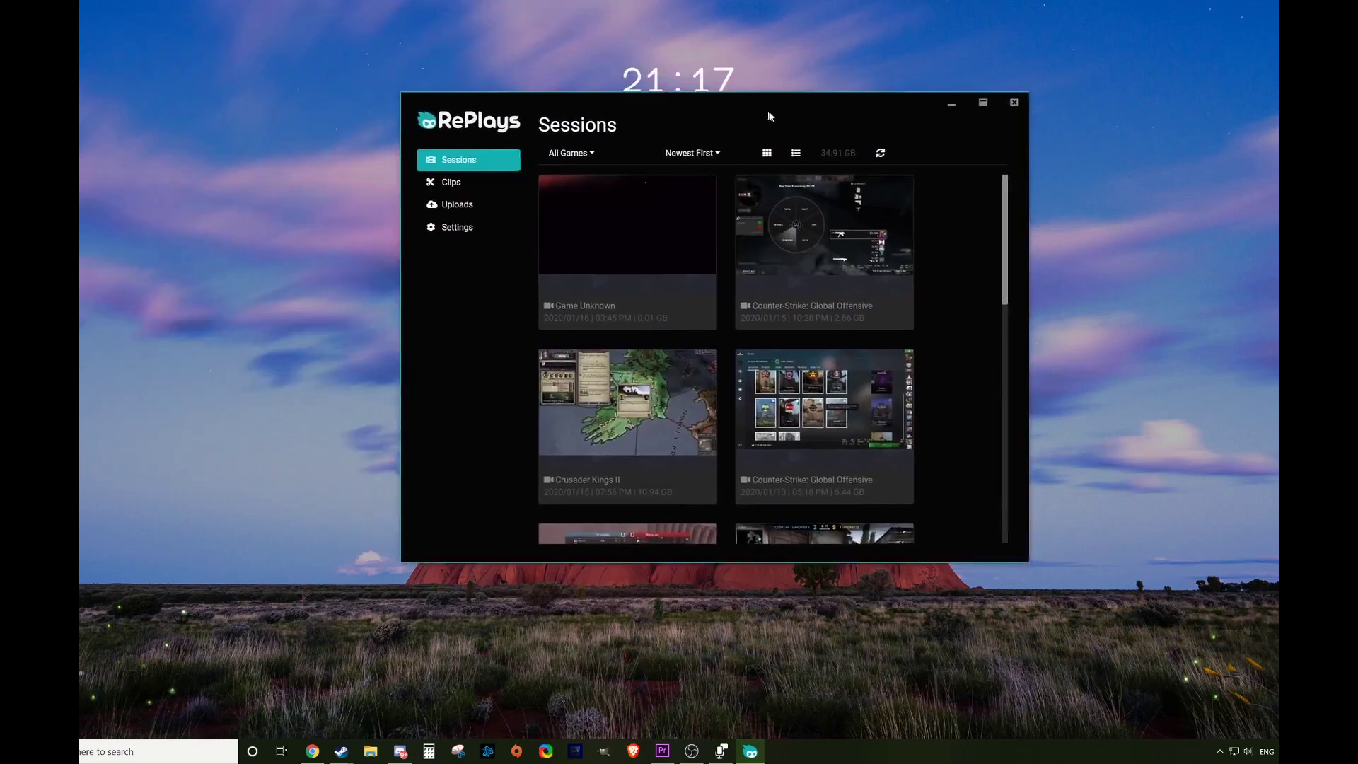
Check the RePlays Clips, Uploads and Settings pages, then return to Sessions
{"action": "left_click_drag", "start_coordinate": [769, 117], "coordinate": [776, 140]}
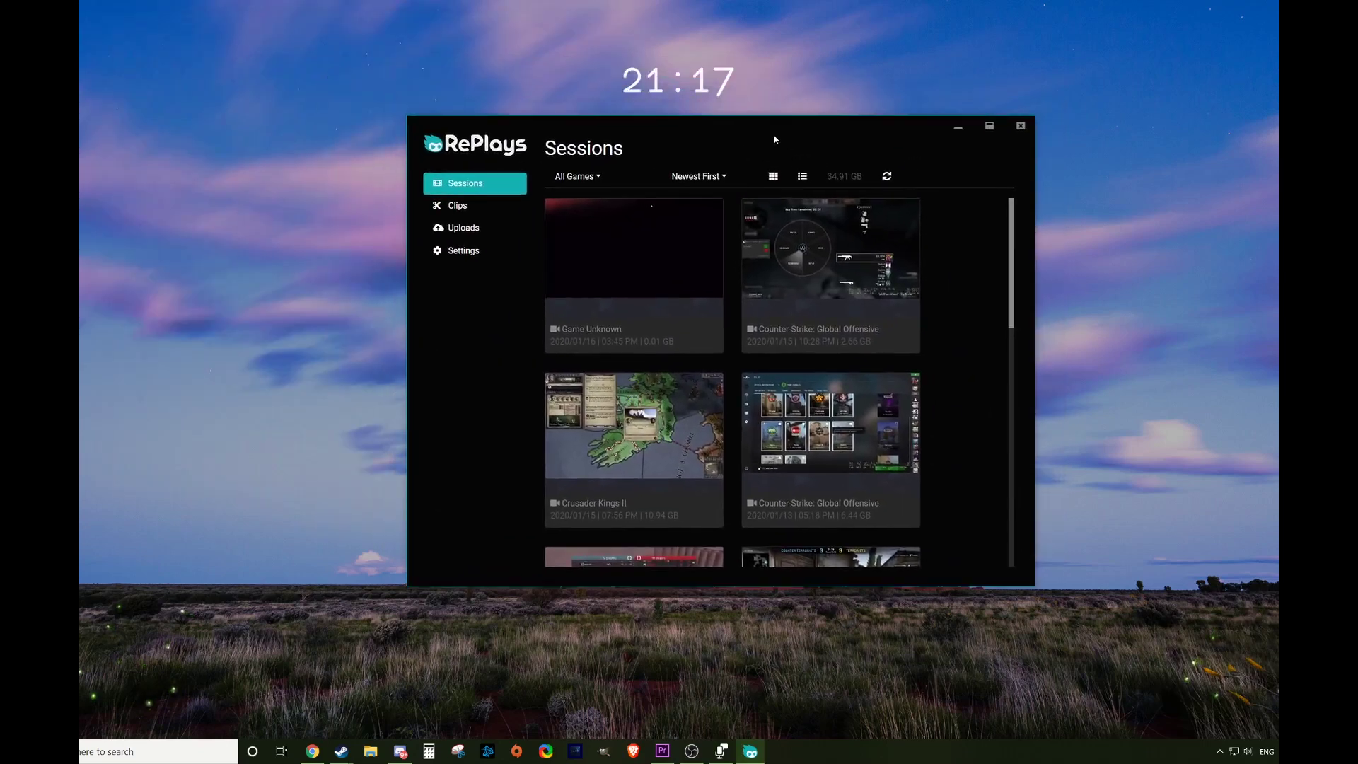
{"action": "mouse_move", "coordinate": [767, 251]}
{"action": "scroll", "coordinate": [849, 349], "scroll_direction": "down", "scroll_amount": 6}
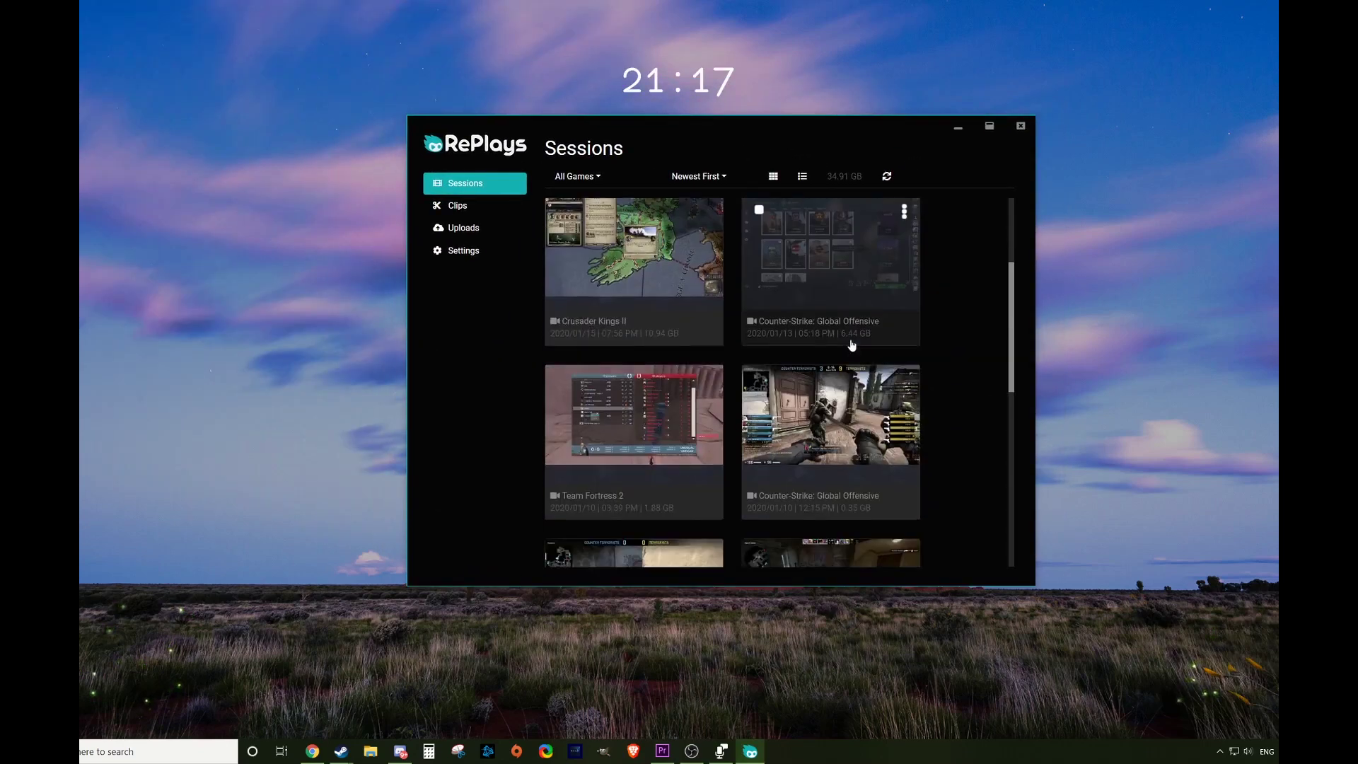
{"action": "scroll", "coordinate": [910, 397], "scroll_direction": "up", "scroll_amount": 6}
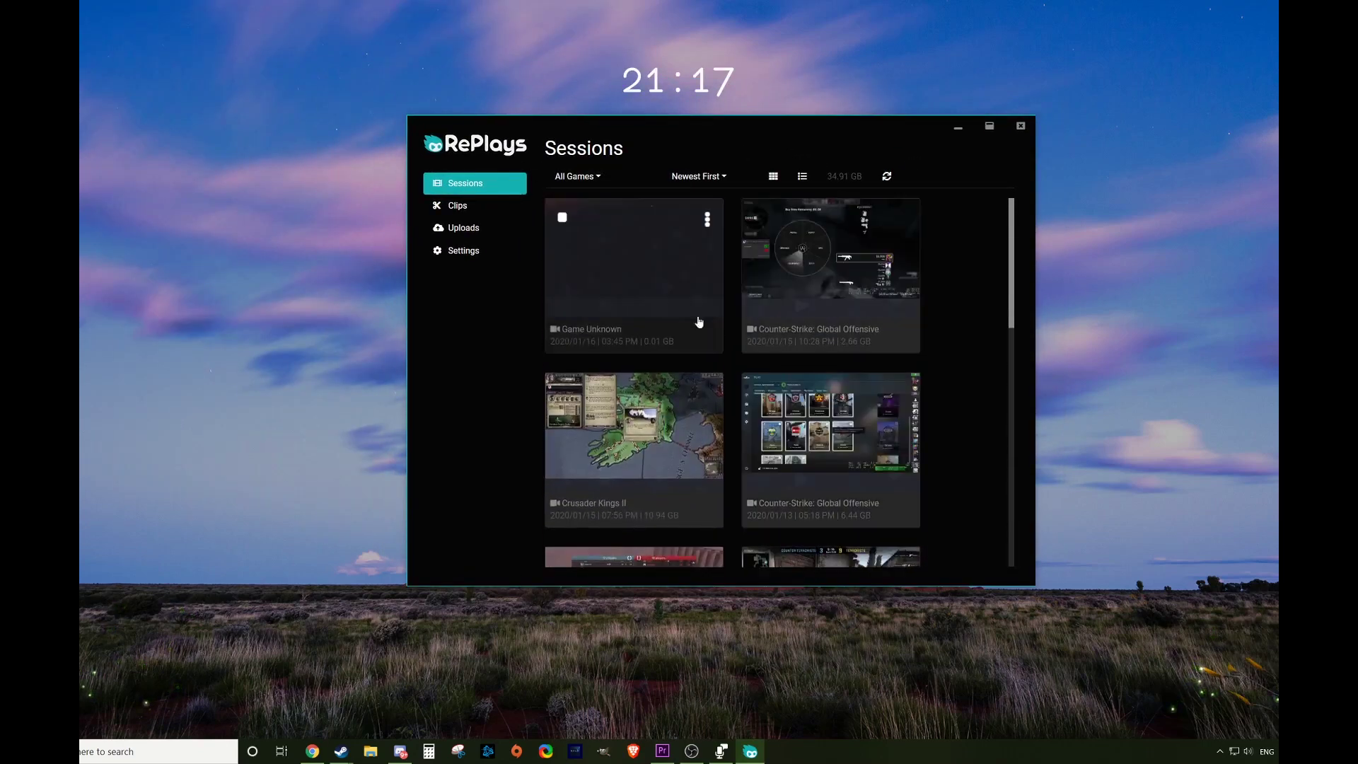
{"action": "left_click", "coordinate": [459, 207]}
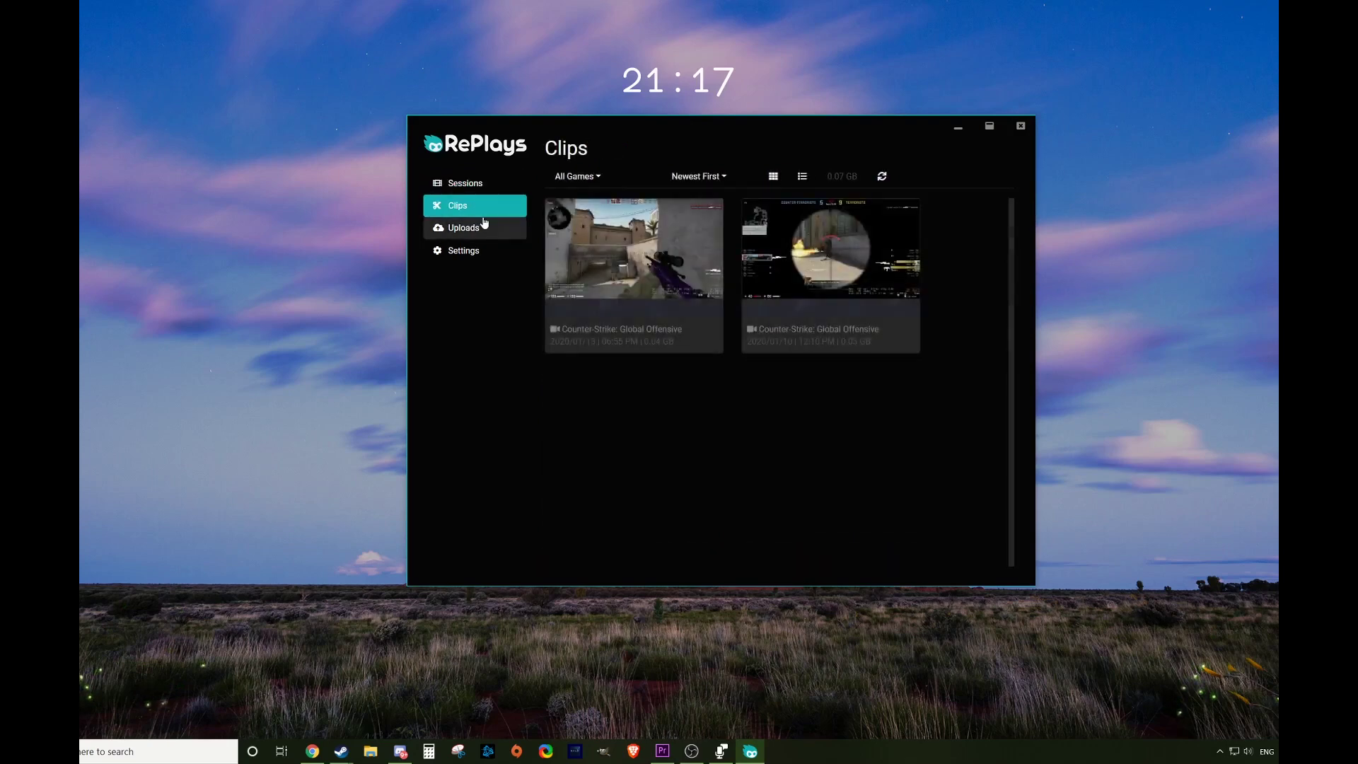
{"action": "left_click", "coordinate": [485, 225]}
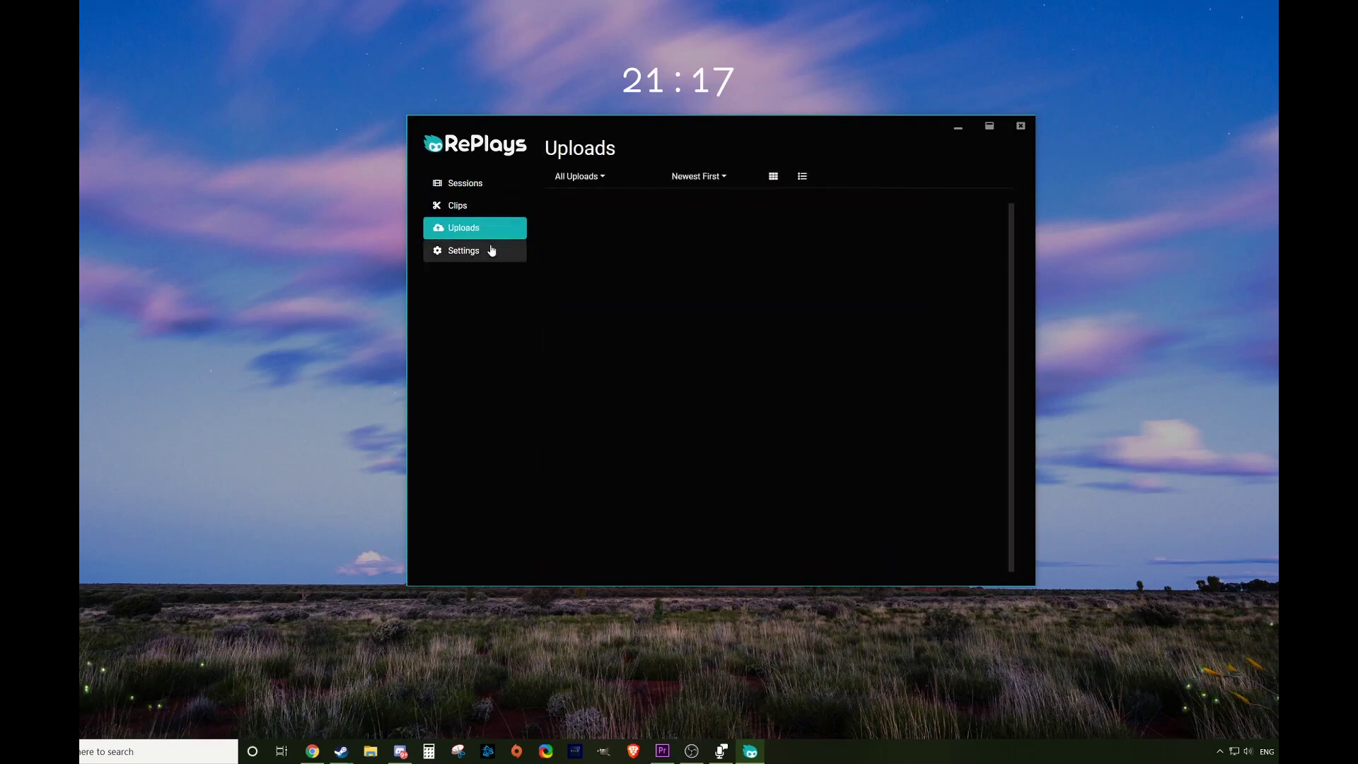
{"action": "left_click", "coordinate": [491, 250]}
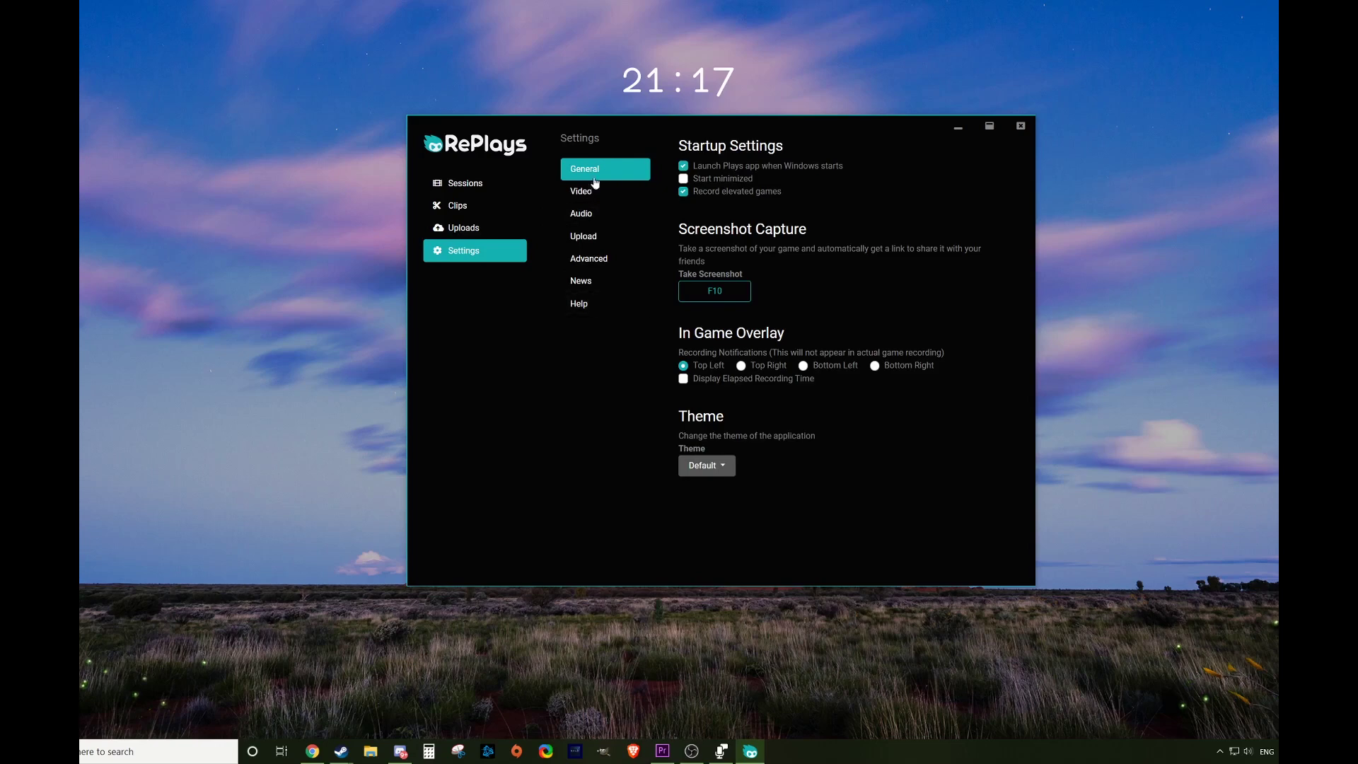
{"action": "left_click", "coordinate": [490, 182]}
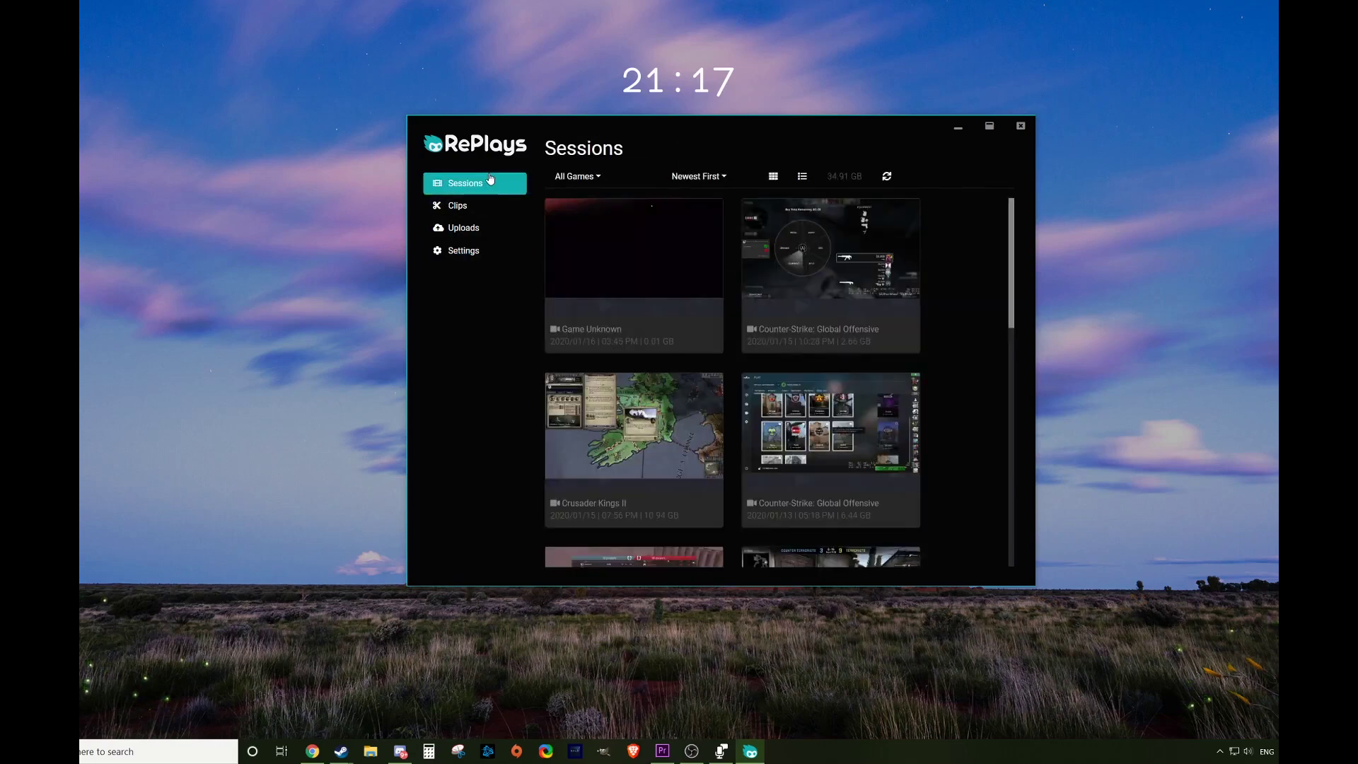